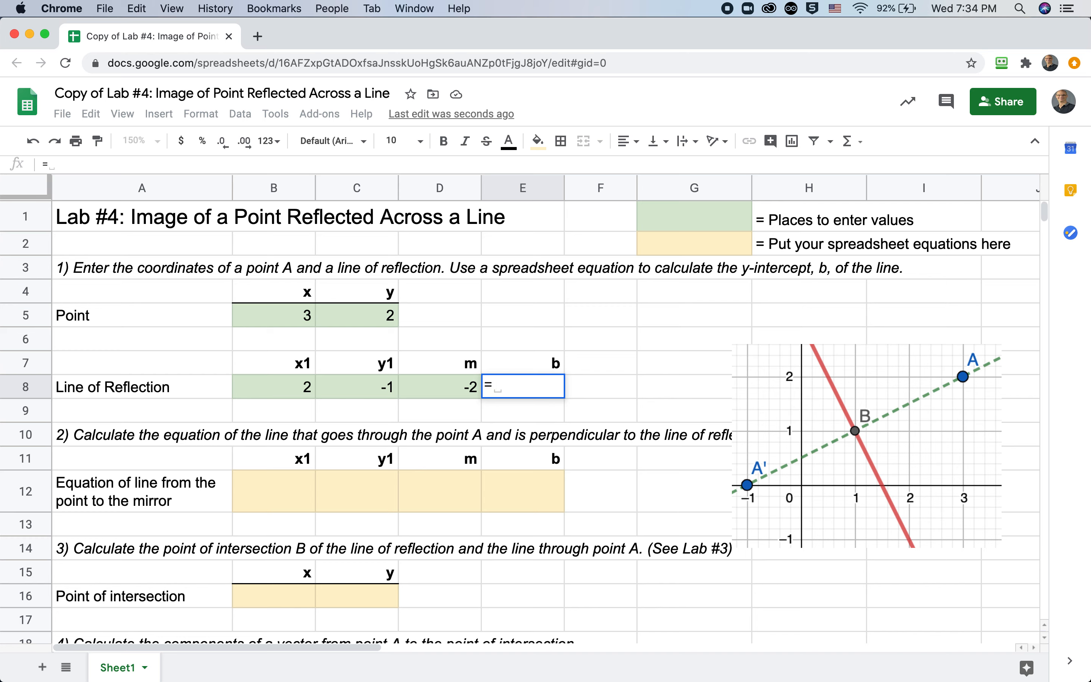
Step: Complete the y-intercept formula for the line of reflection in E8 as =-D8*B8+C8
type("-")
left_click(431, 388)
type("*")
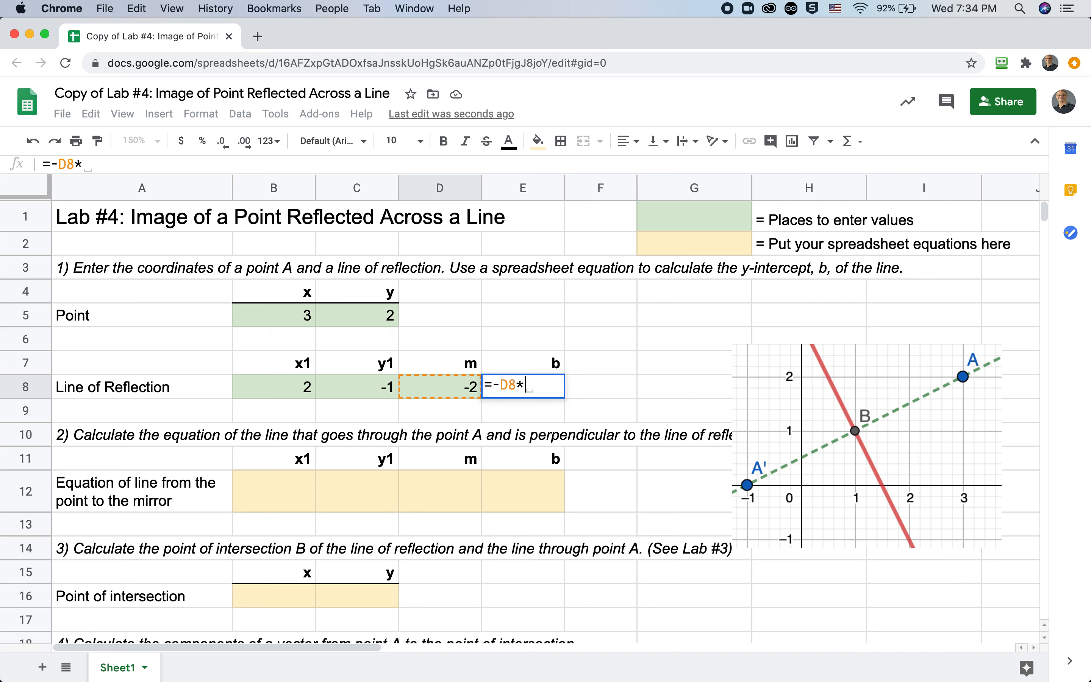
left_click(264, 390)
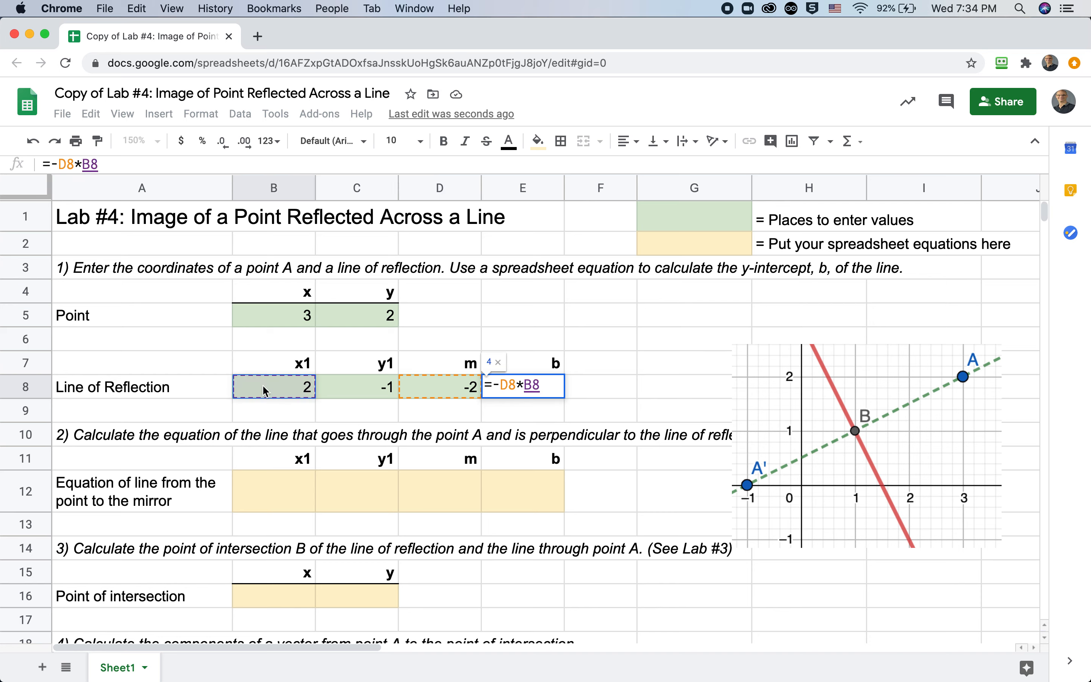
type("+")
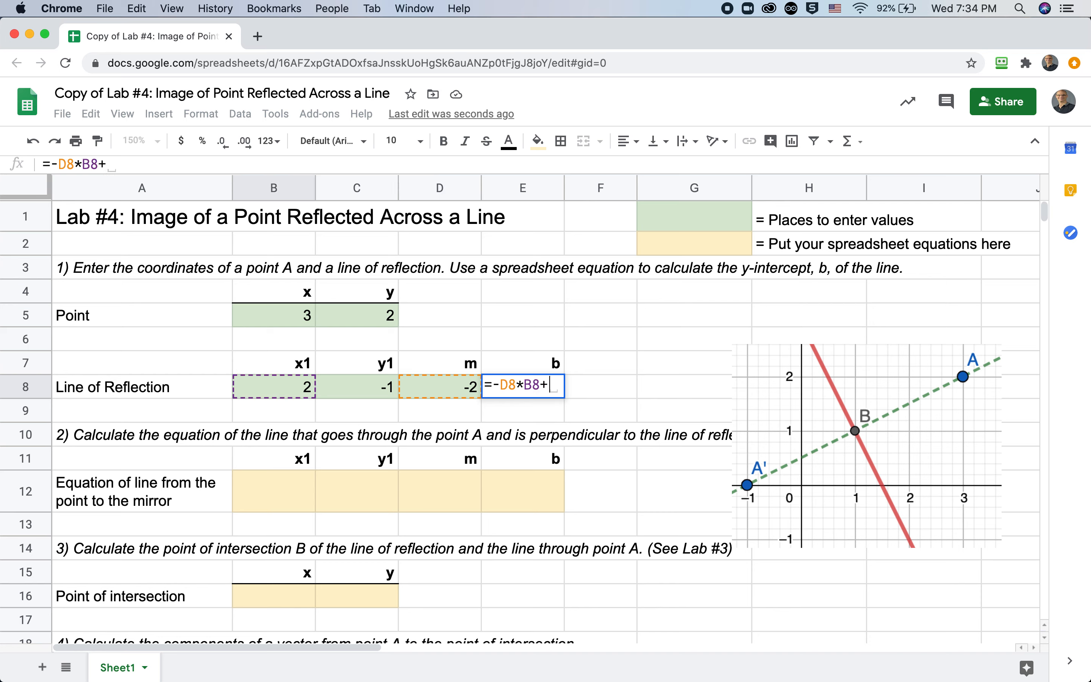
left_click(365, 386)
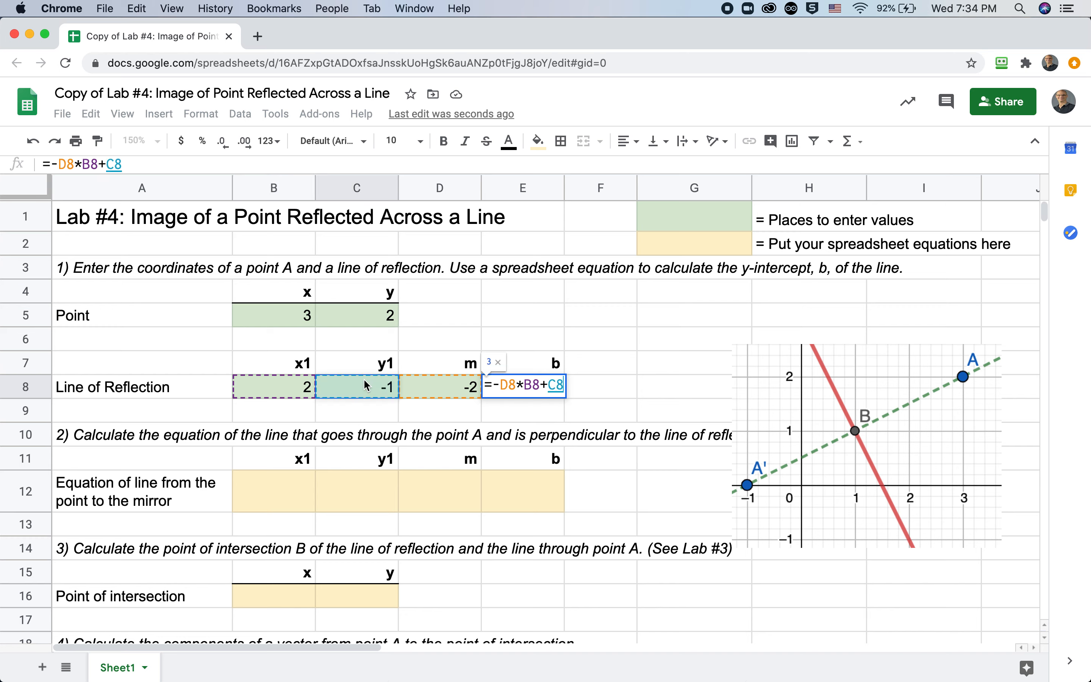
key("Return")
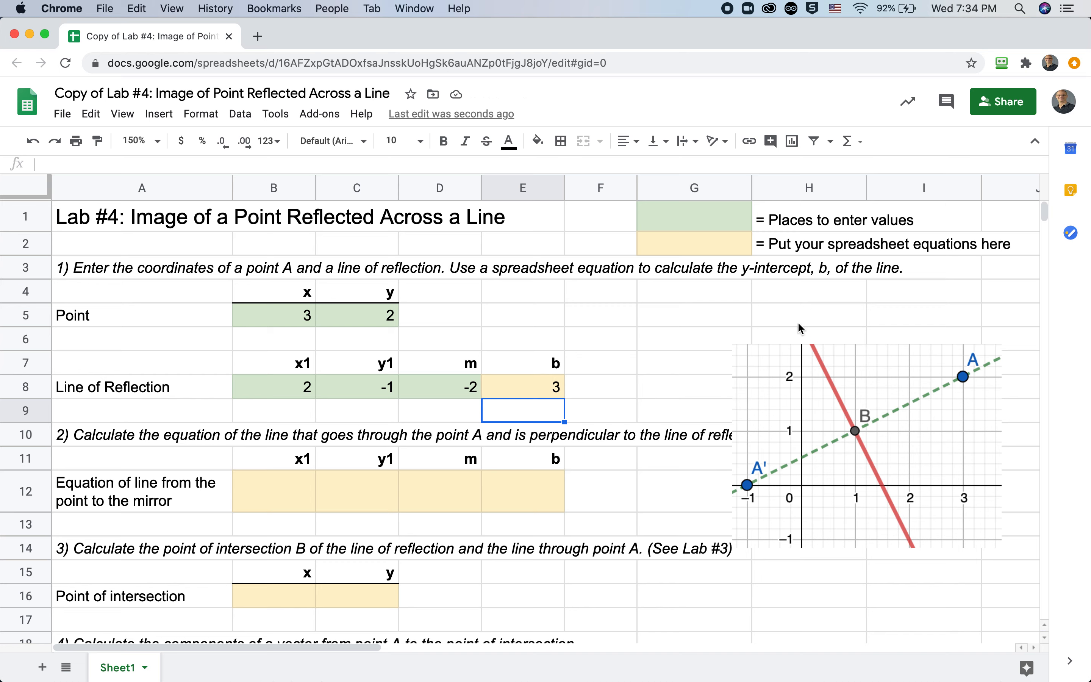
Step: Link x1 of the line from the point to the mirror to point A's x-coordinate by entering =B5 in B12
left_click(272, 493)
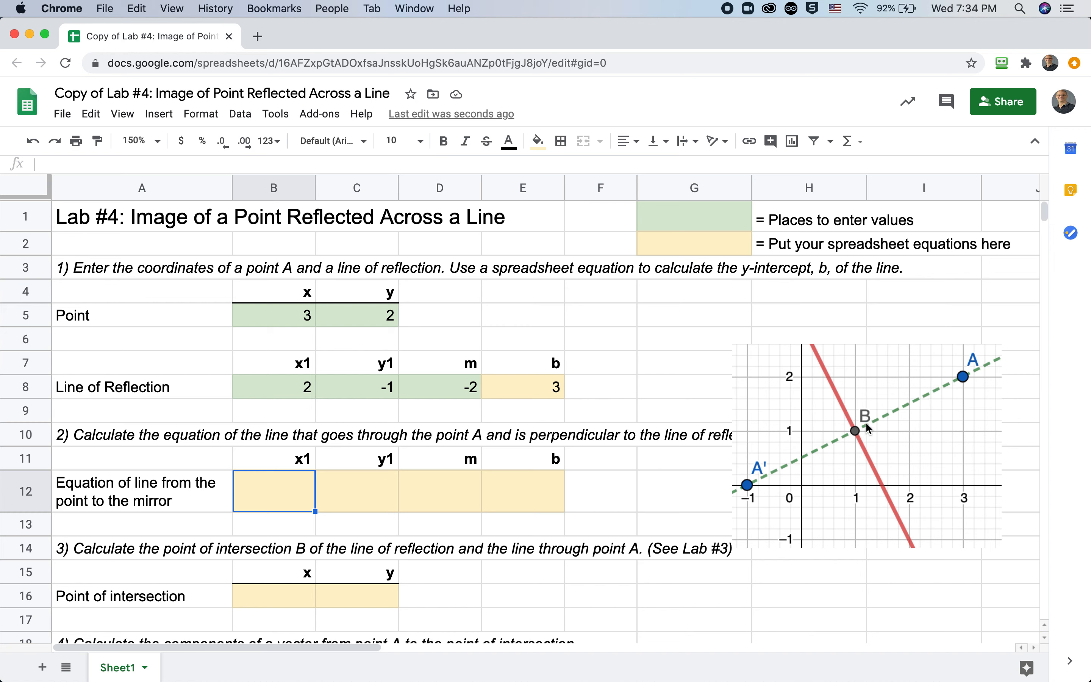
left_click(962, 376)
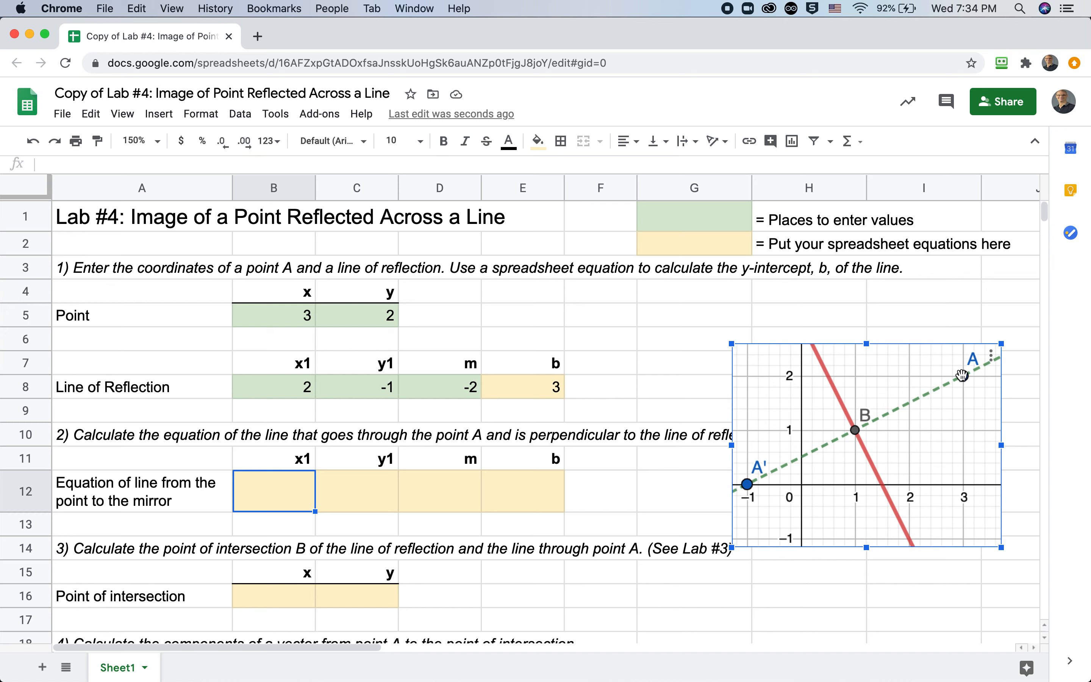
left_click(716, 414)
left_click(275, 501)
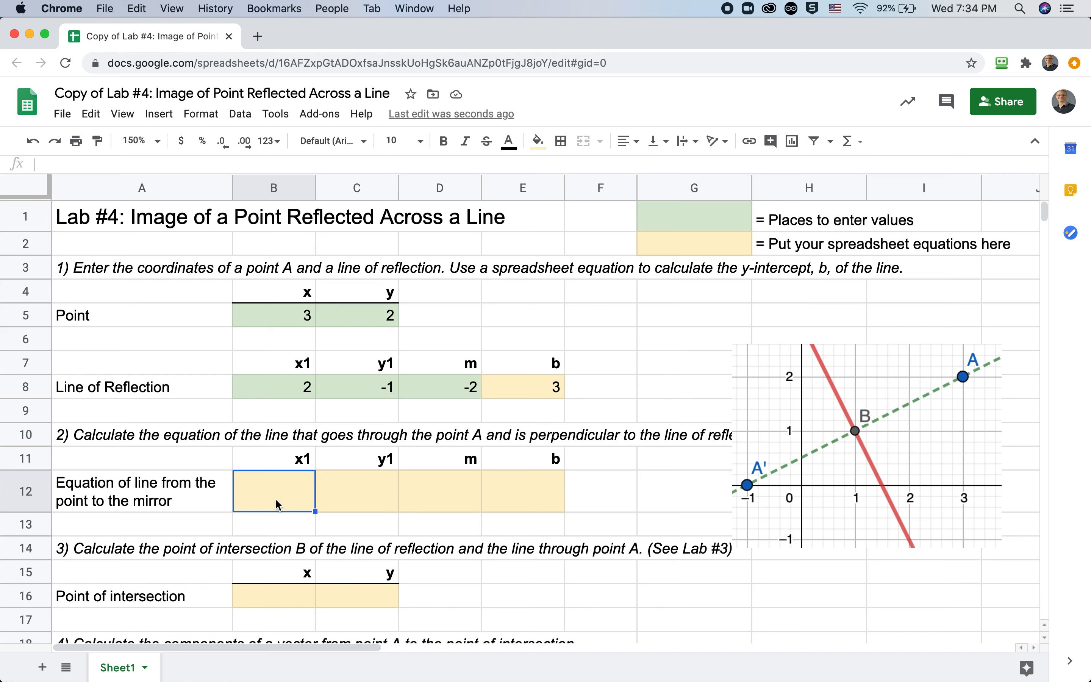
type("=")
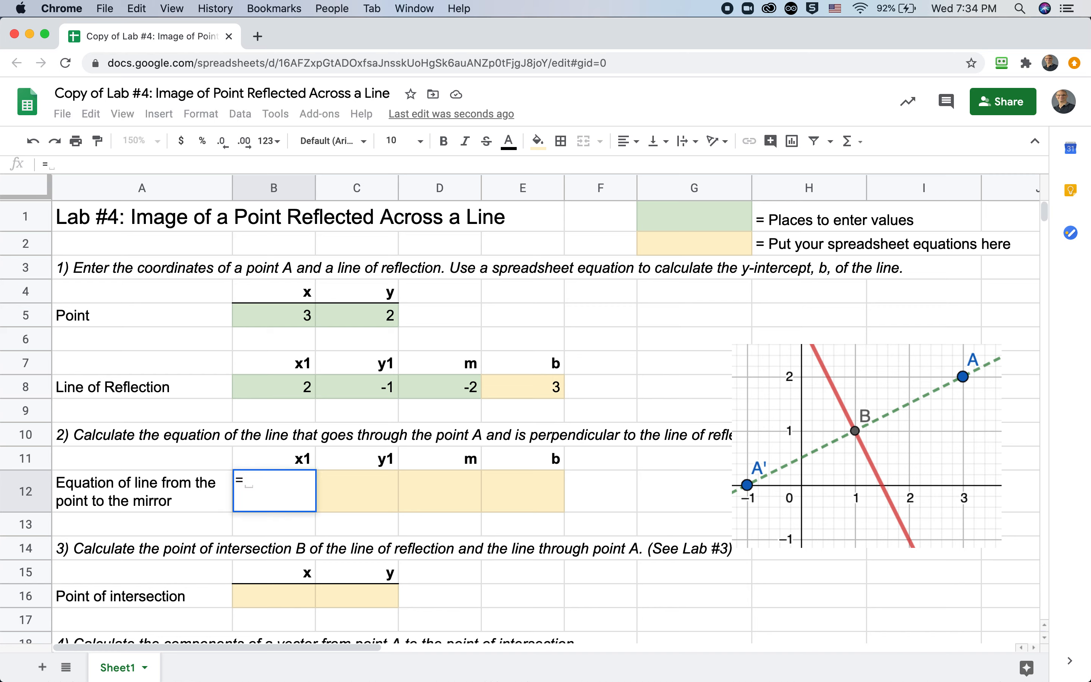
left_click(287, 317)
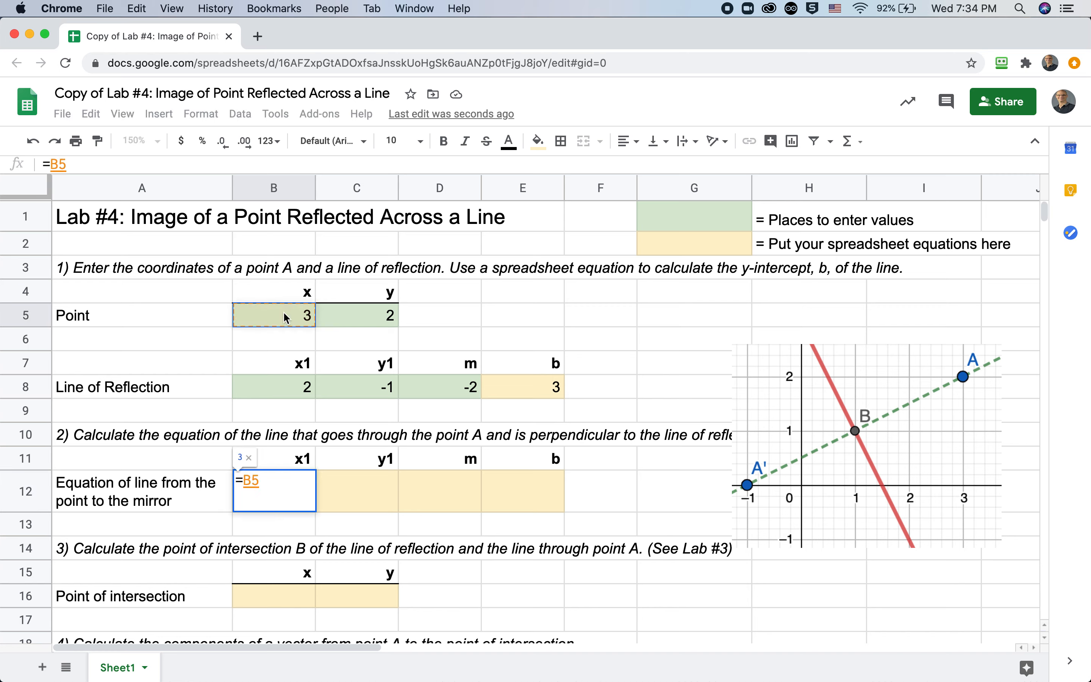
key("Return")
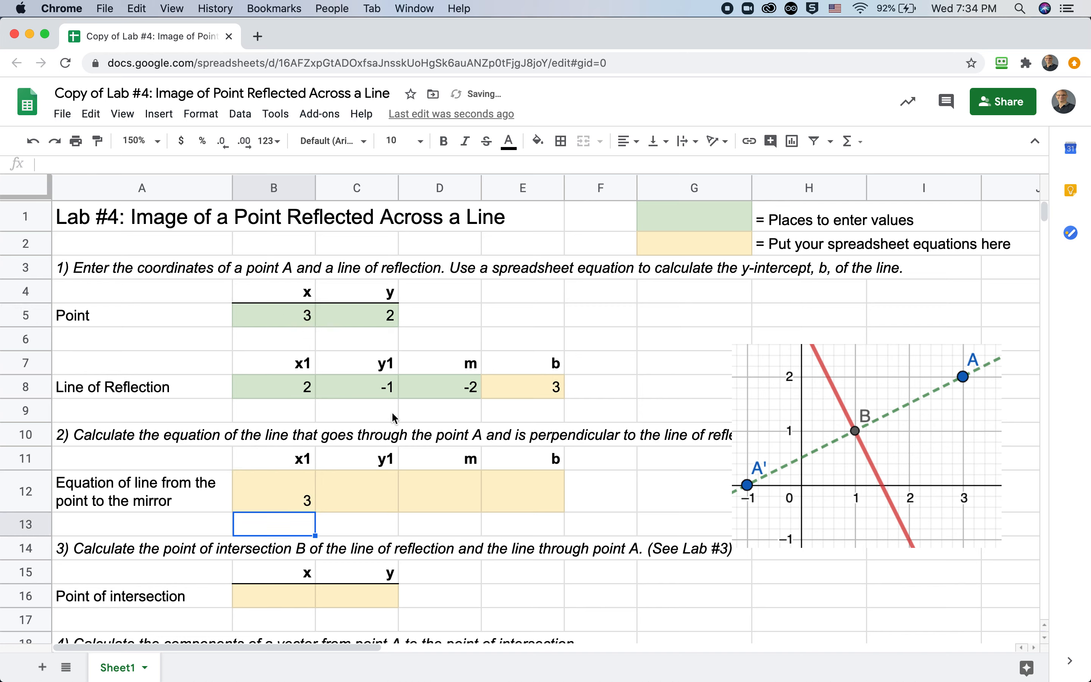
Step: Link y1 of the line from the point to the mirror to point A's y-coordinate by entering =C5 in C12
left_click(361, 491)
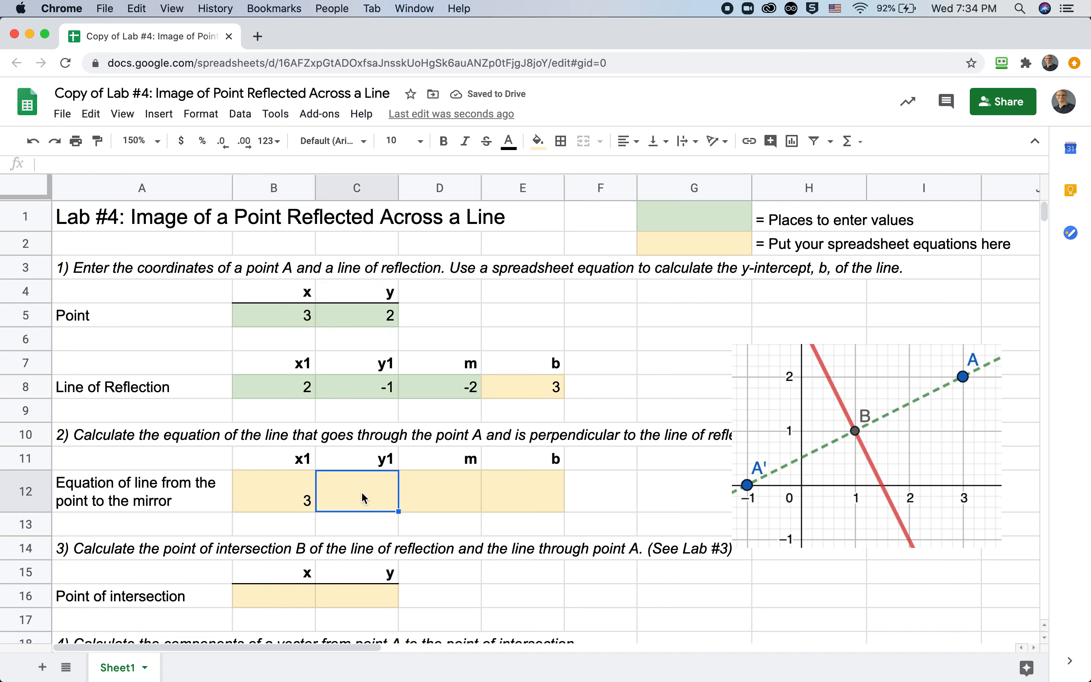
type("=")
left_click(351, 309)
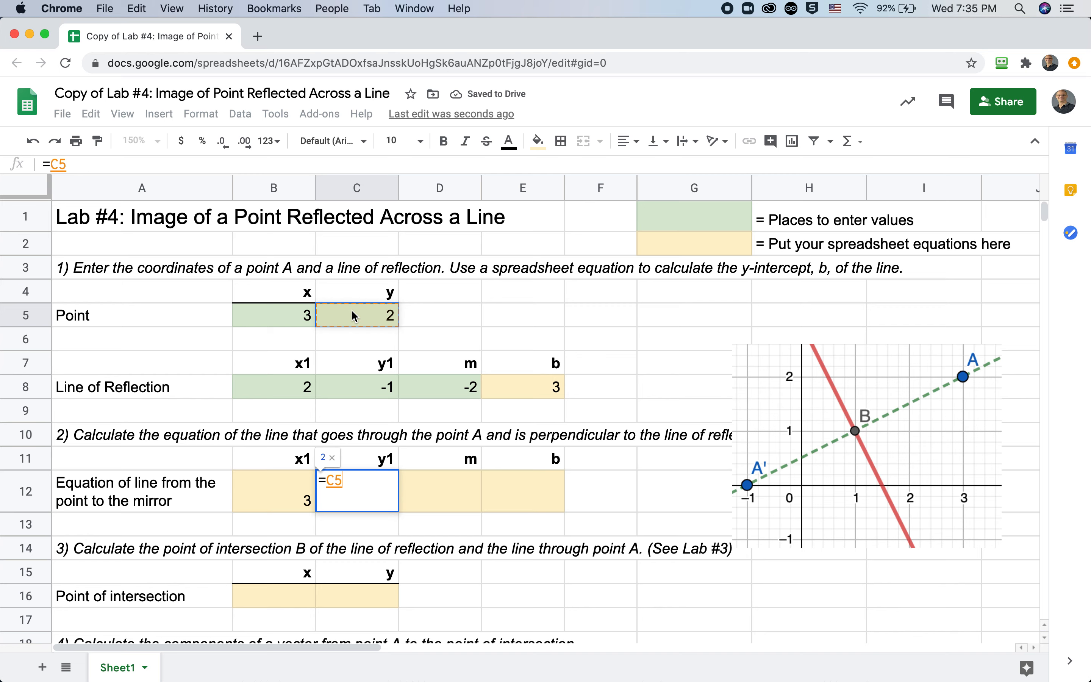
key("Return")
Step: Calculate the perpendicular line's slope in D12 as the negative reciprocal of the reflection line's slope, using =-1/D8
left_click(442, 478)
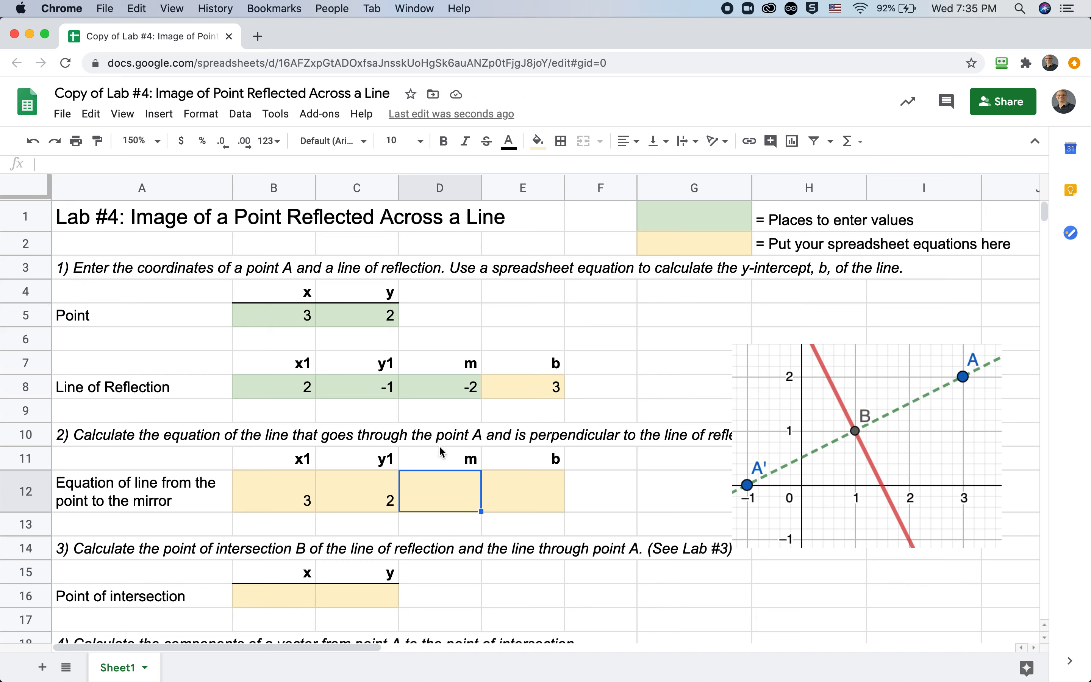
type("=-")
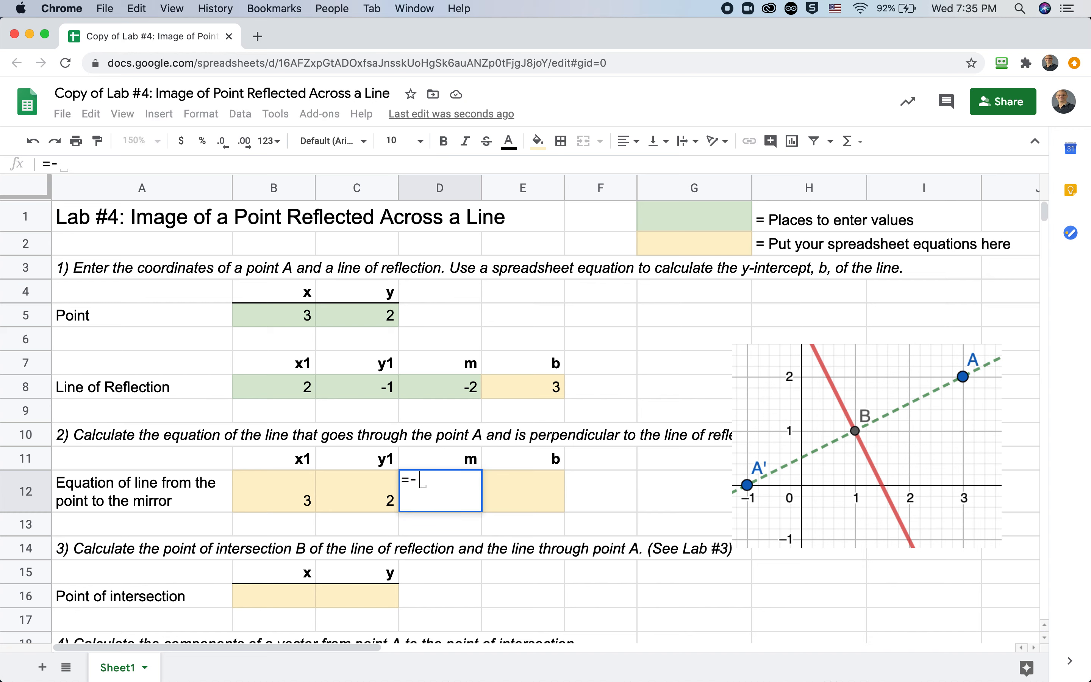
type("1")
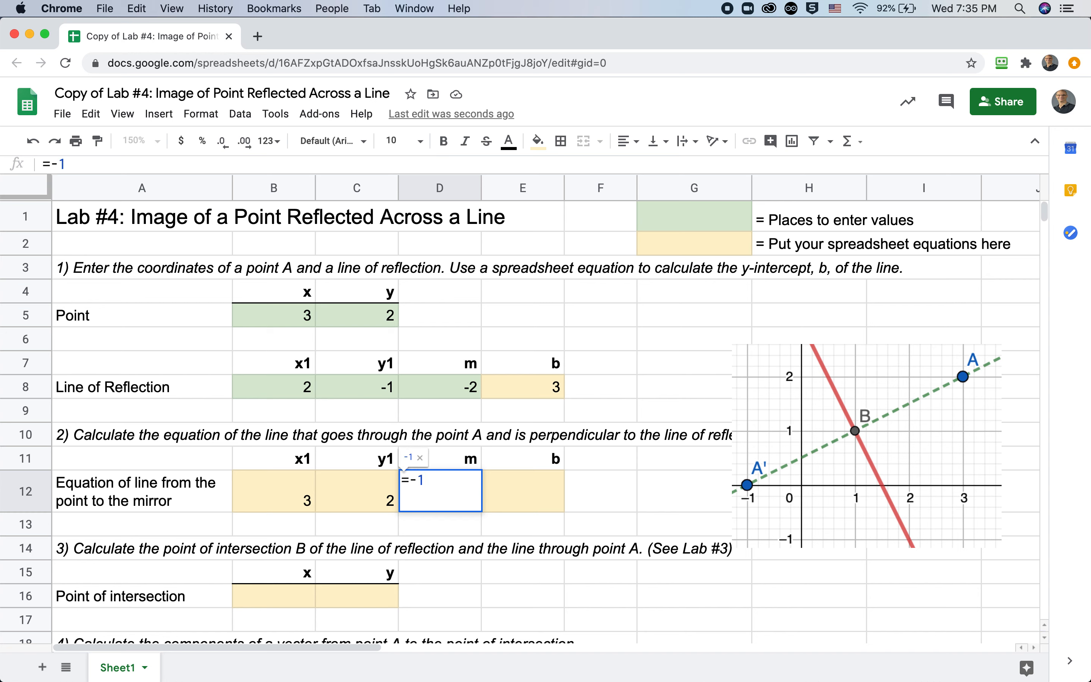
type("/")
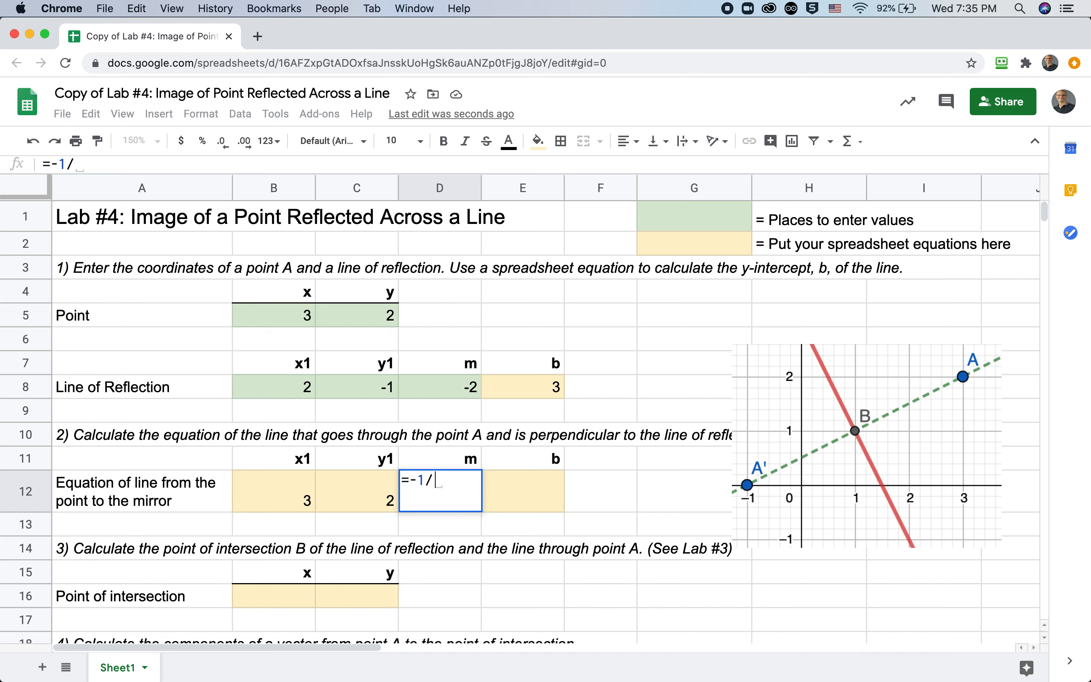
left_click(451, 393)
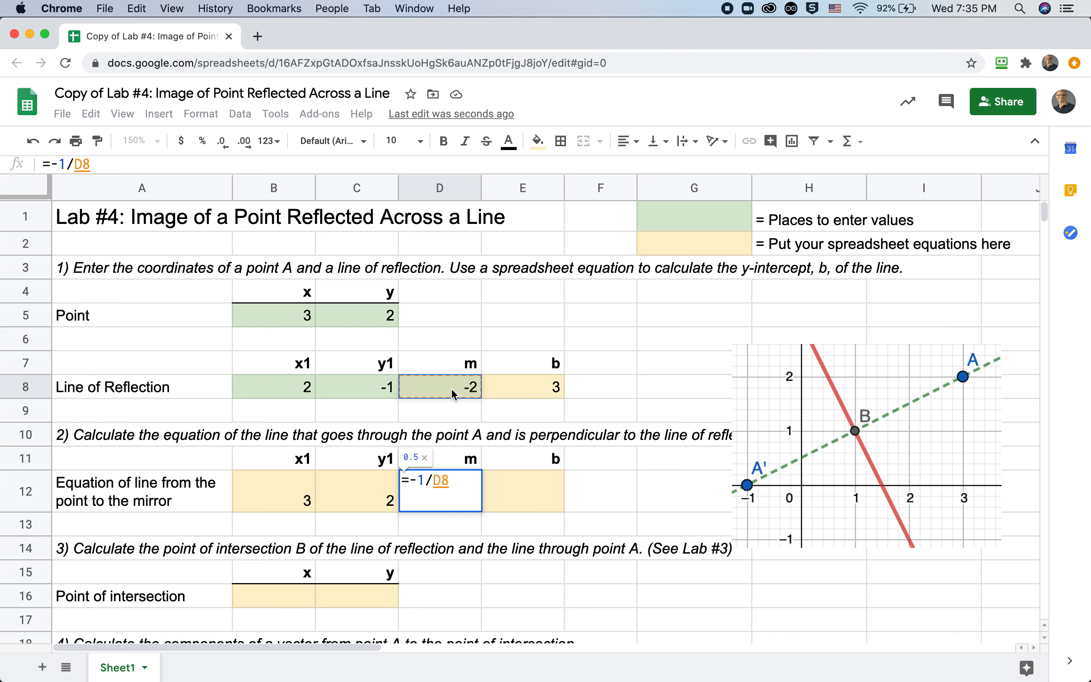
key("Return")
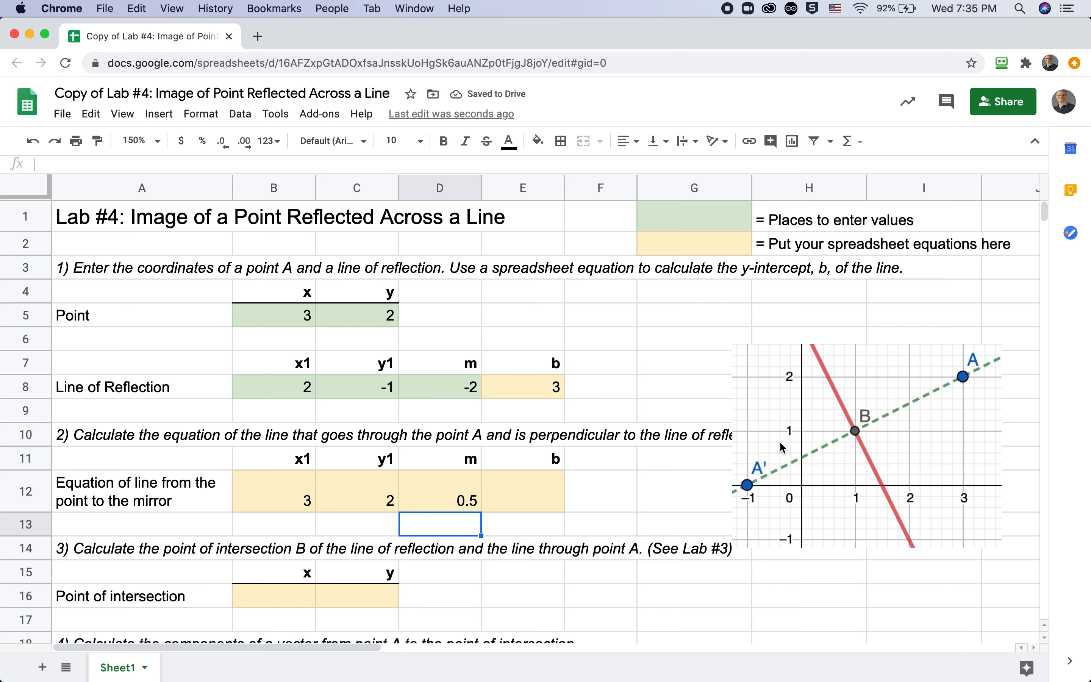
left_click(455, 494)
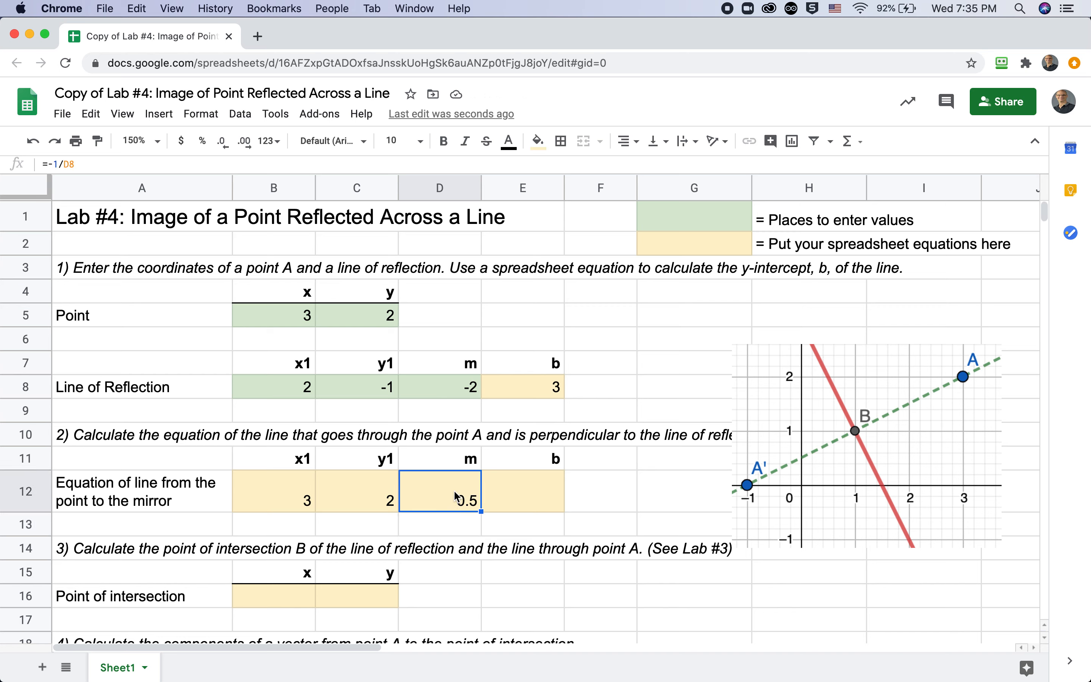
Step: Copy the y-intercept formula from E8 into E12 for the perpendicular line and check the cell references in the pasted formula
left_click(538, 489)
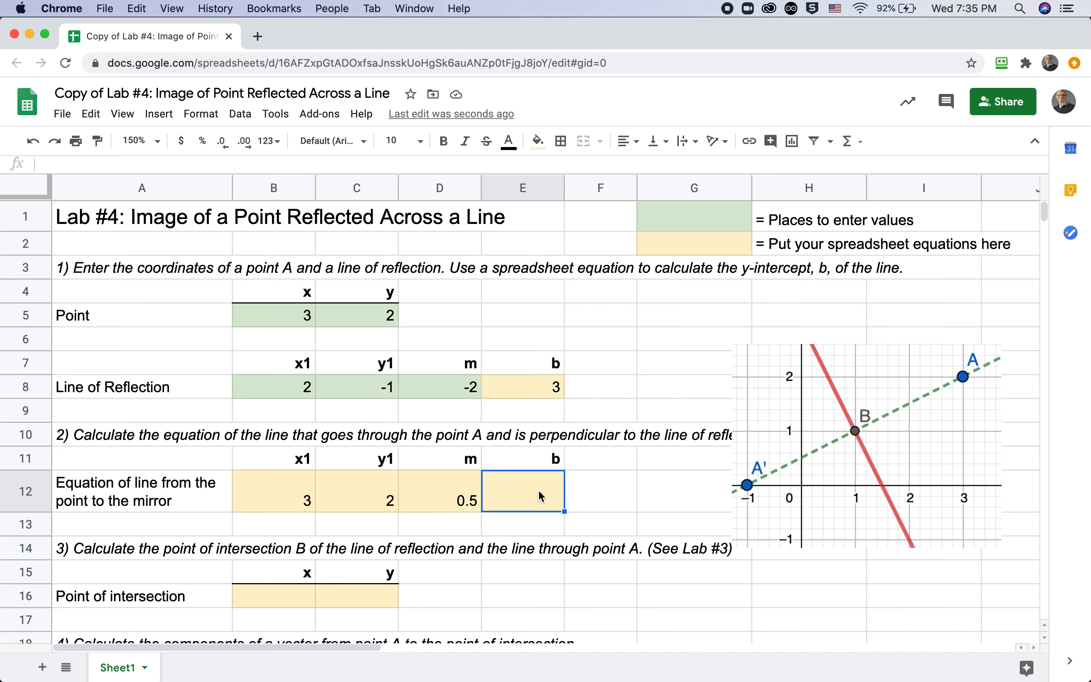
left_click(535, 391)
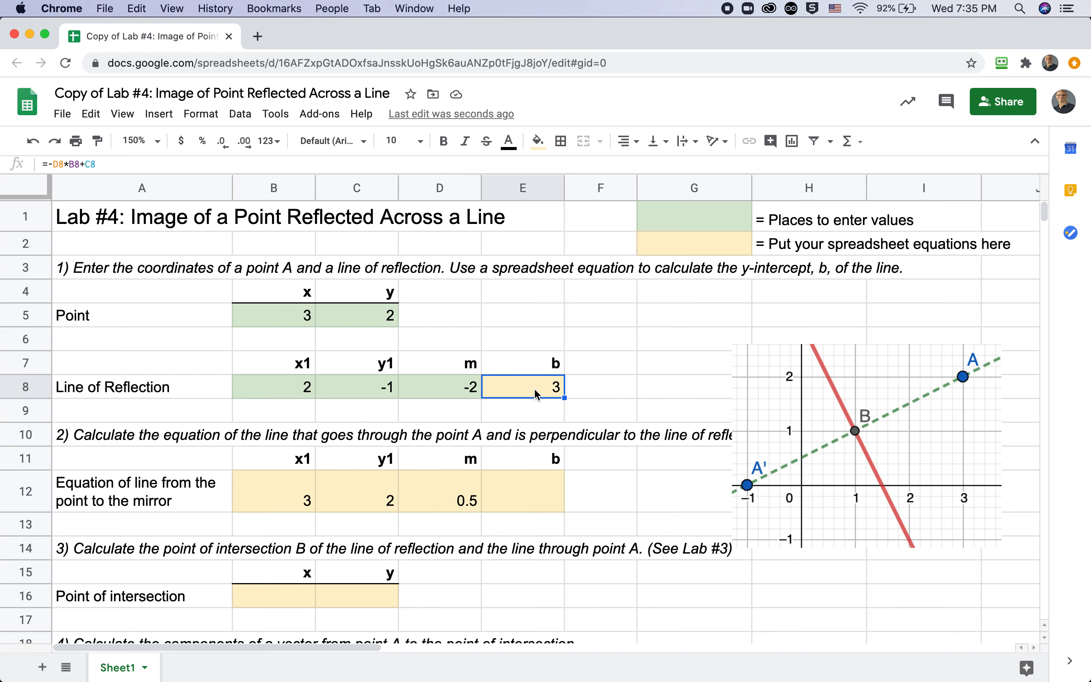
left_click(529, 500)
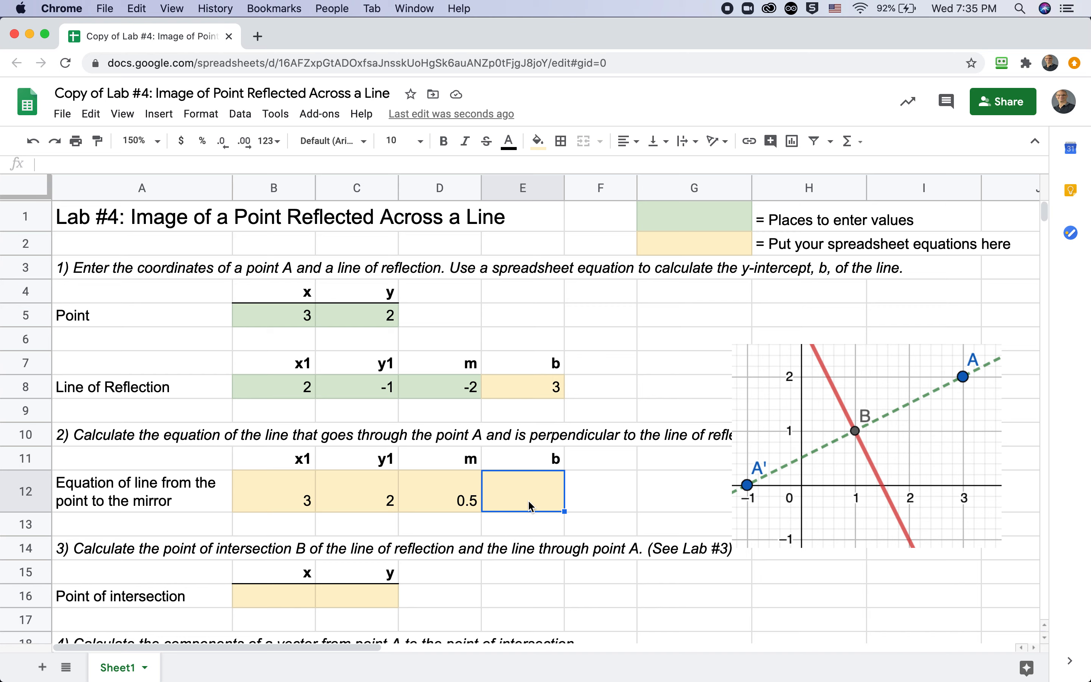
left_click(521, 395)
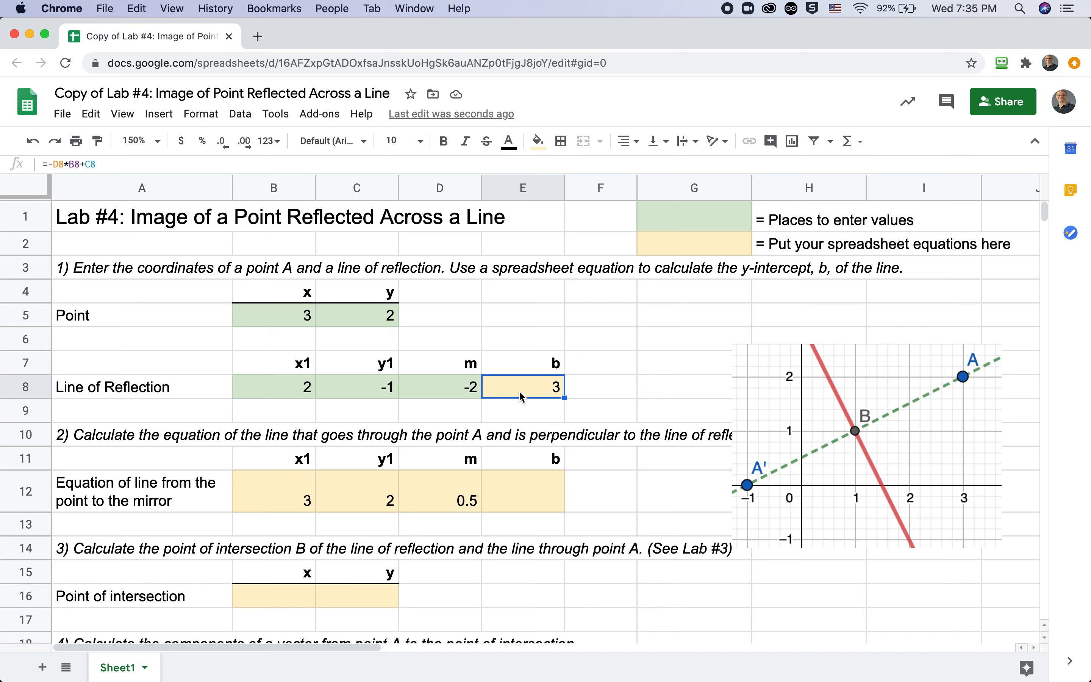
left_click(67, 117)
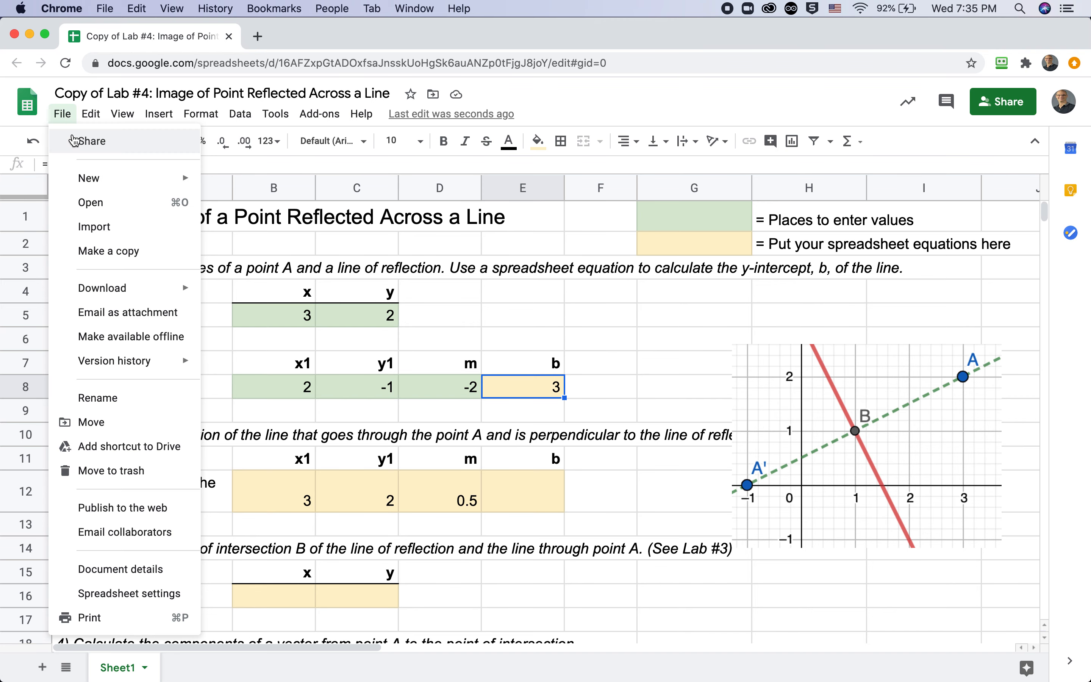
mouse_move(87, 120)
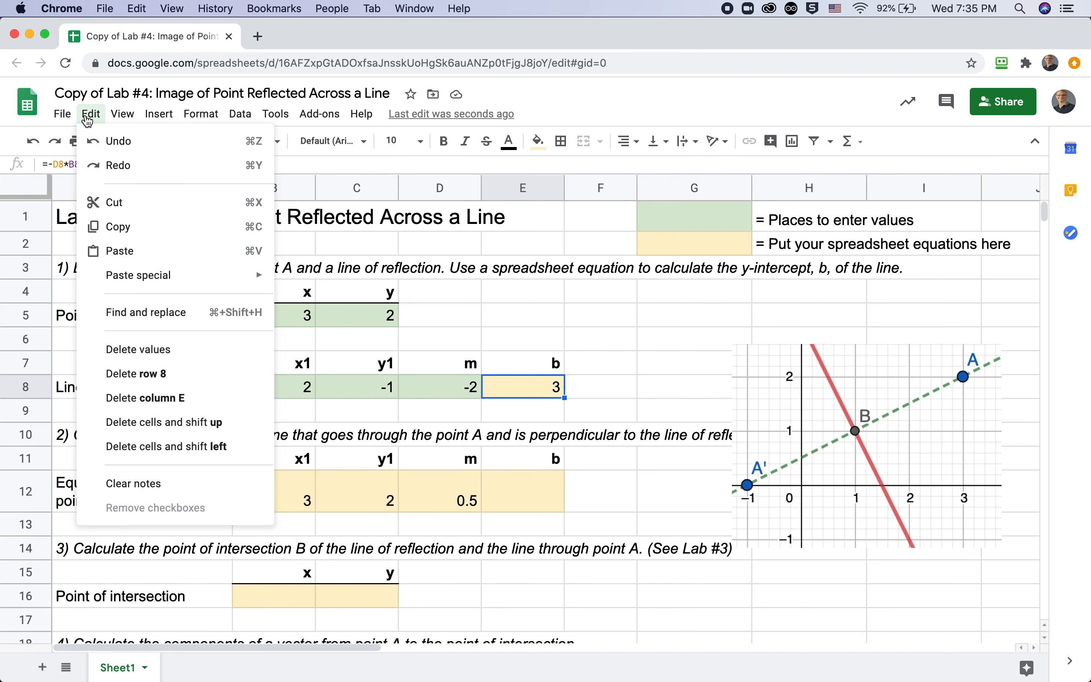
left_click(111, 226)
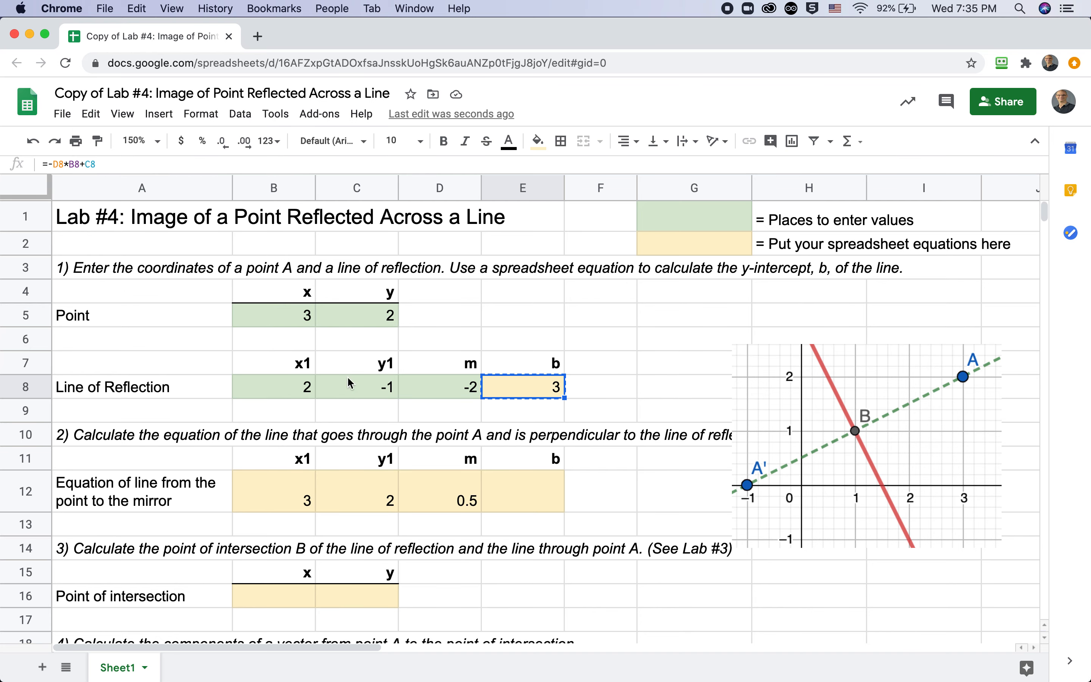
left_click(523, 486)
left_click(102, 116)
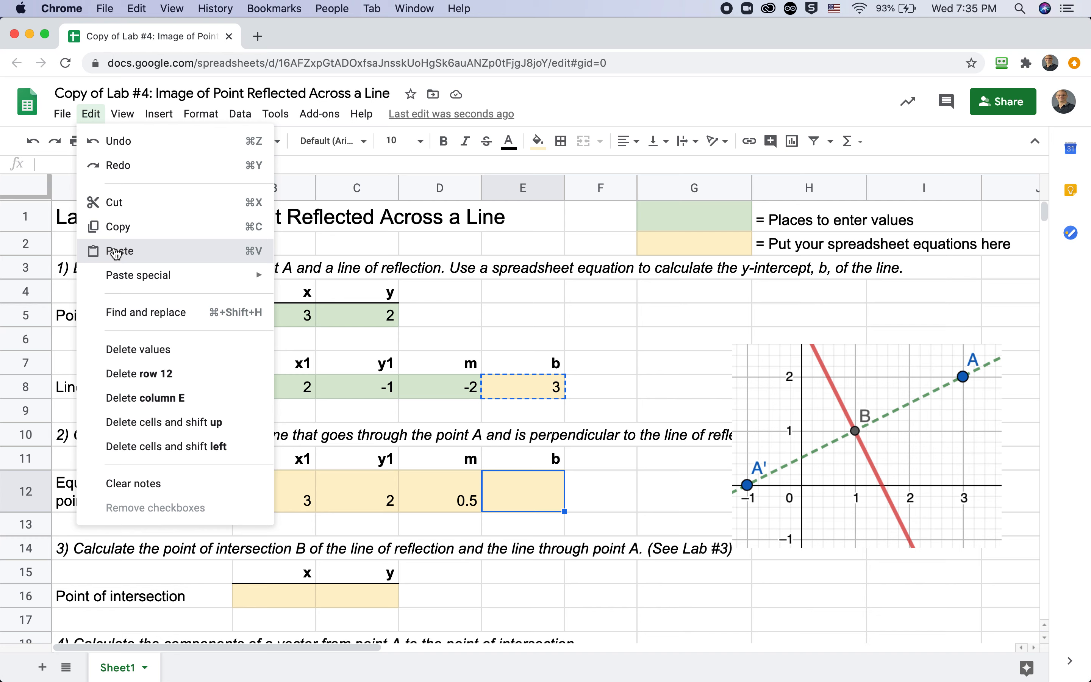
left_click(114, 250)
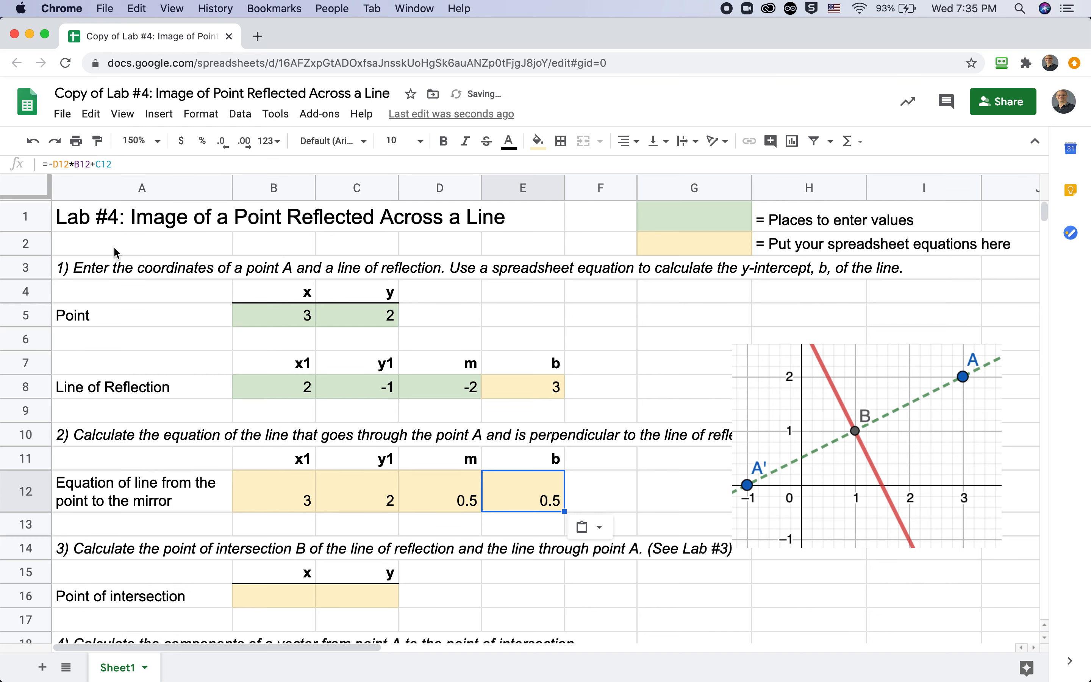
double_click(528, 486)
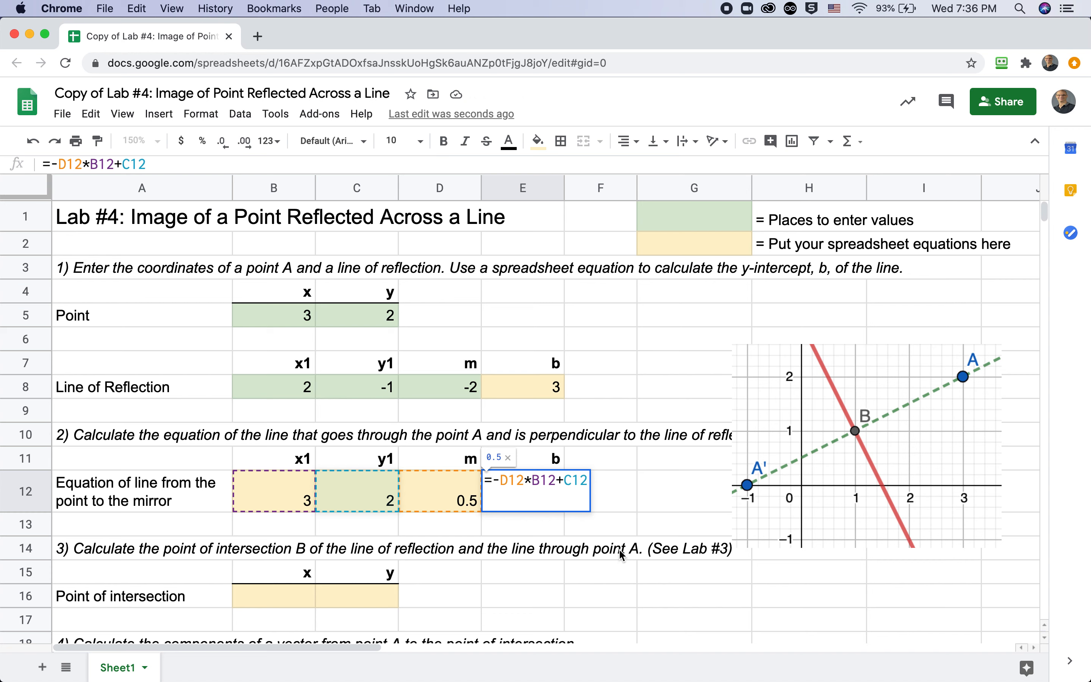
key("Escape")
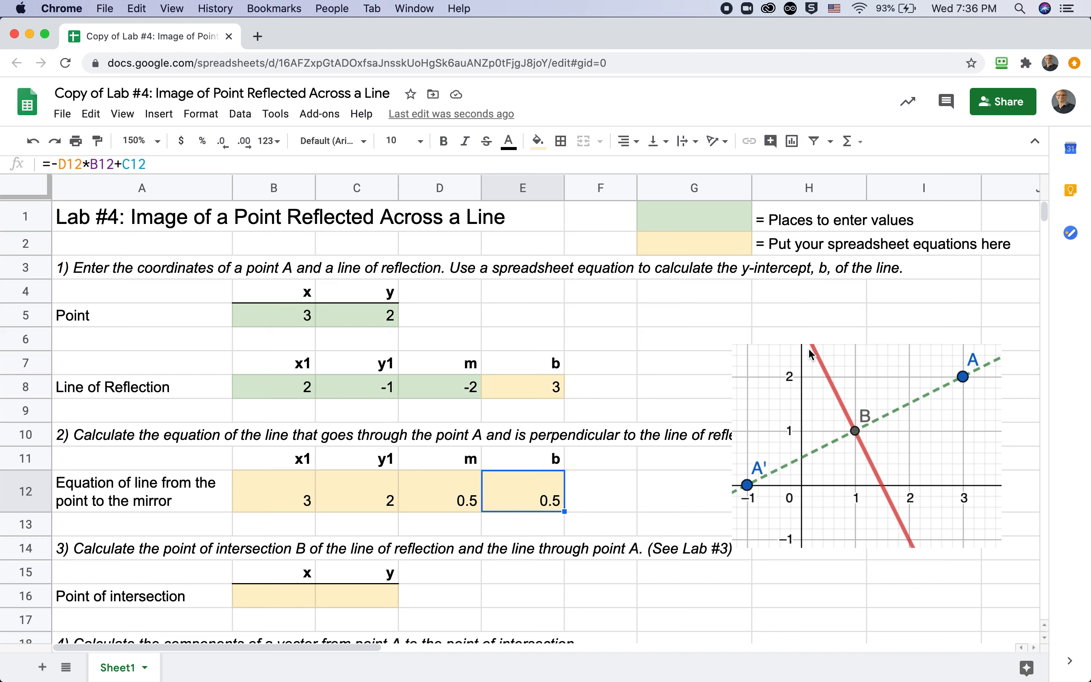
Step: Calculate the intersection point's x-coordinate in B16 from the two lines' intercepts and slopes, using =(E8-E12)/(D12-D8)
left_click(261, 601)
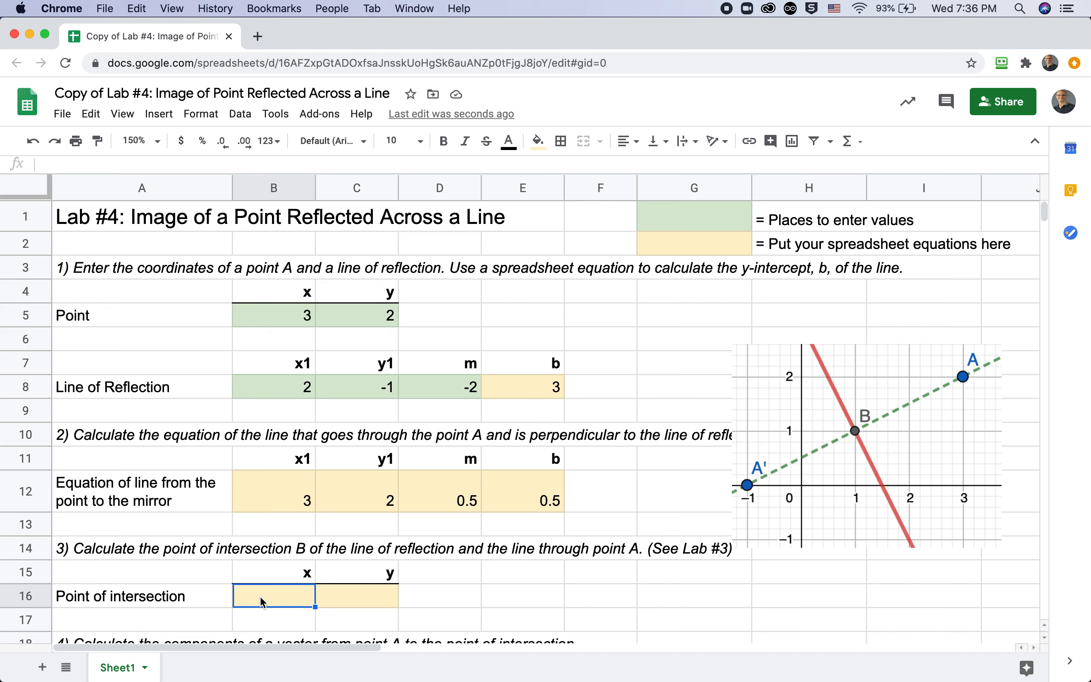
type("=(")
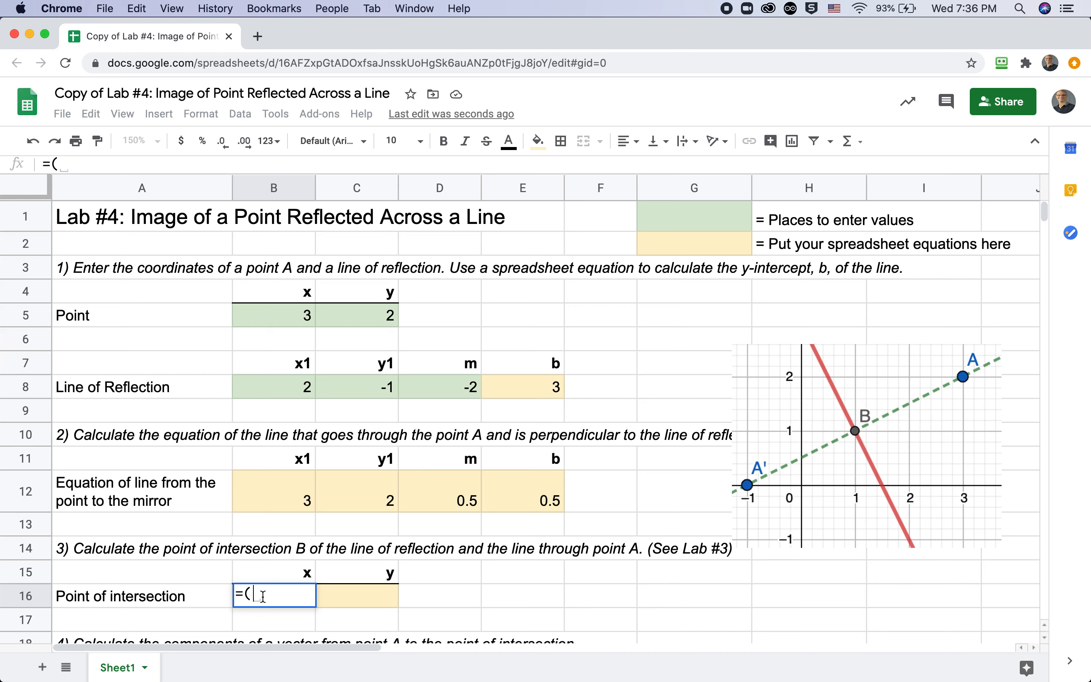
left_click(525, 386)
type("-")
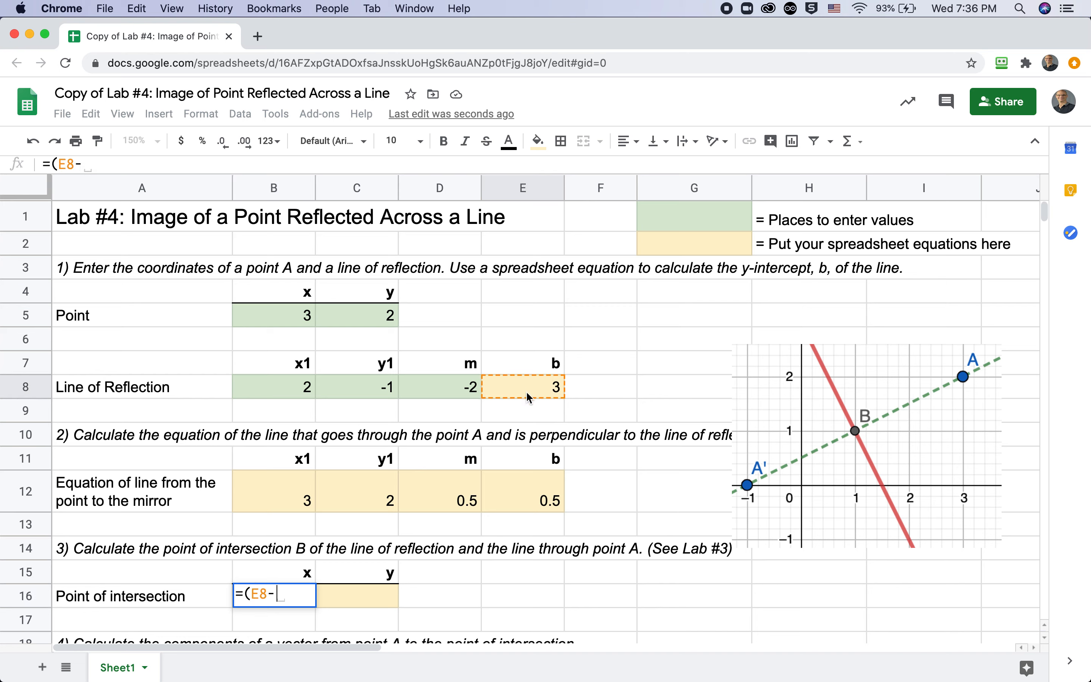
left_click(513, 491)
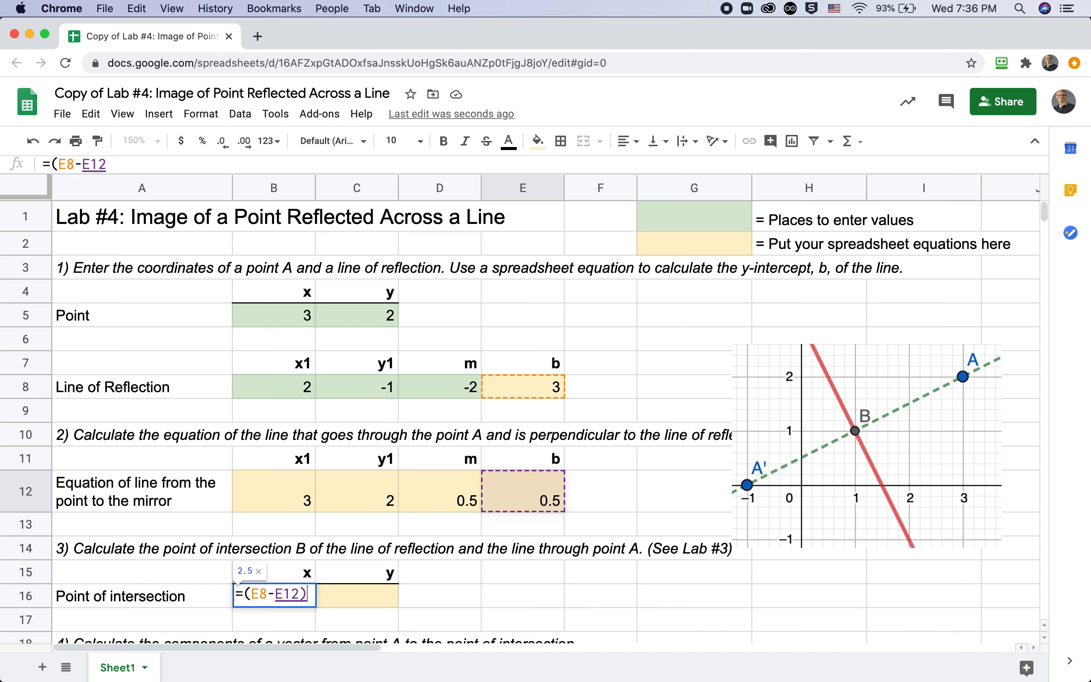
type(")/(")
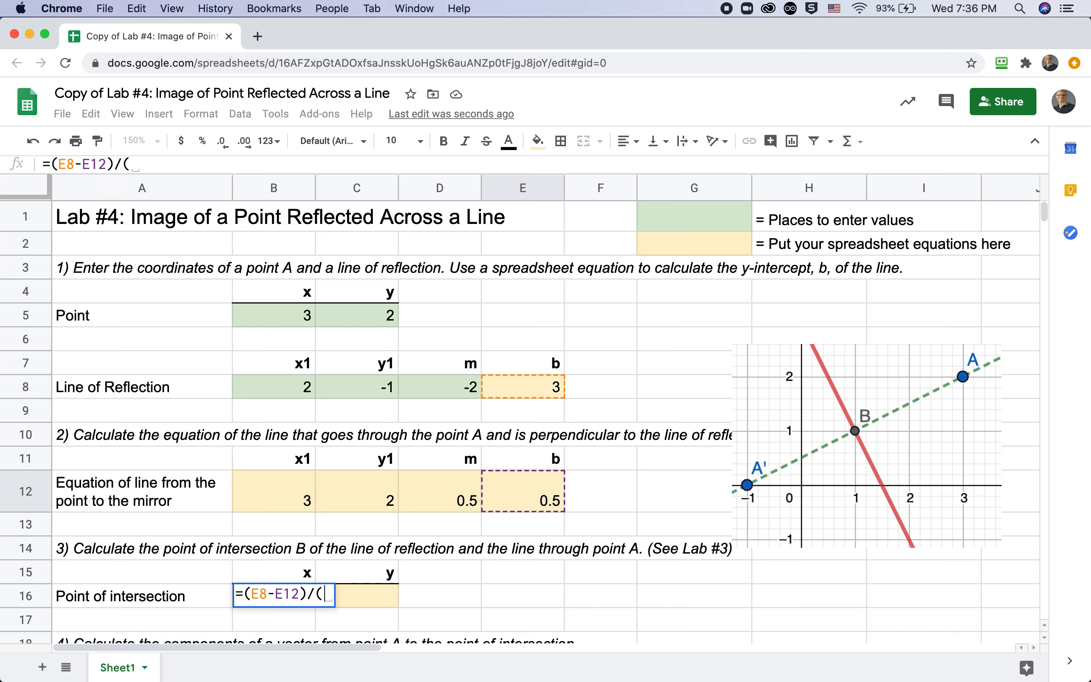
left_click(450, 497)
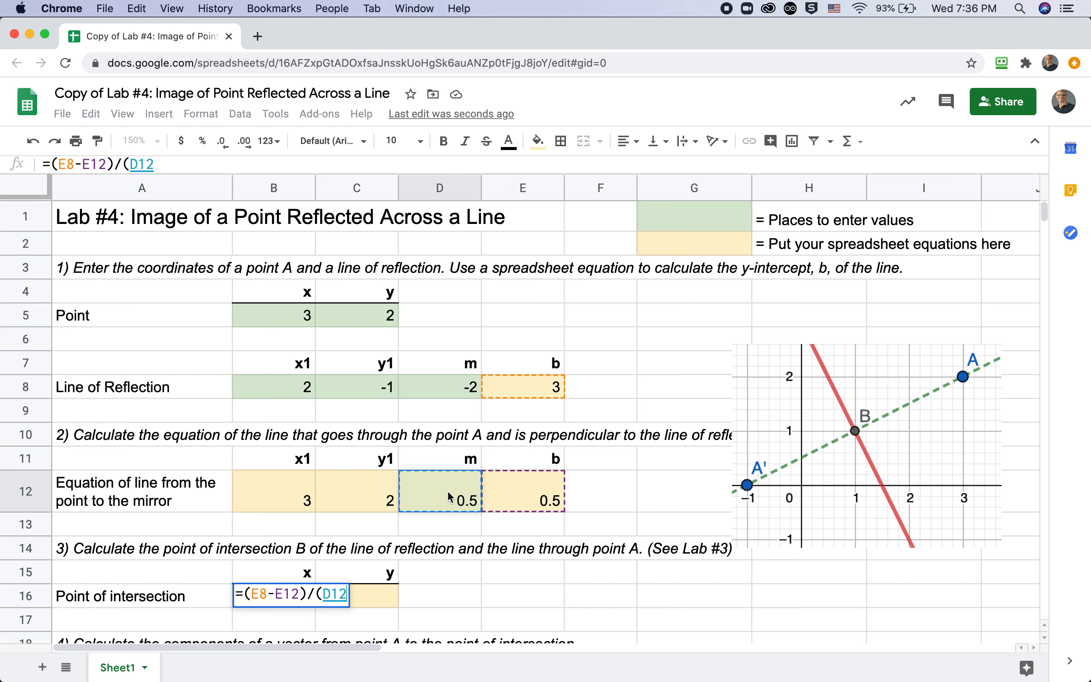
type("-")
left_click(436, 396)
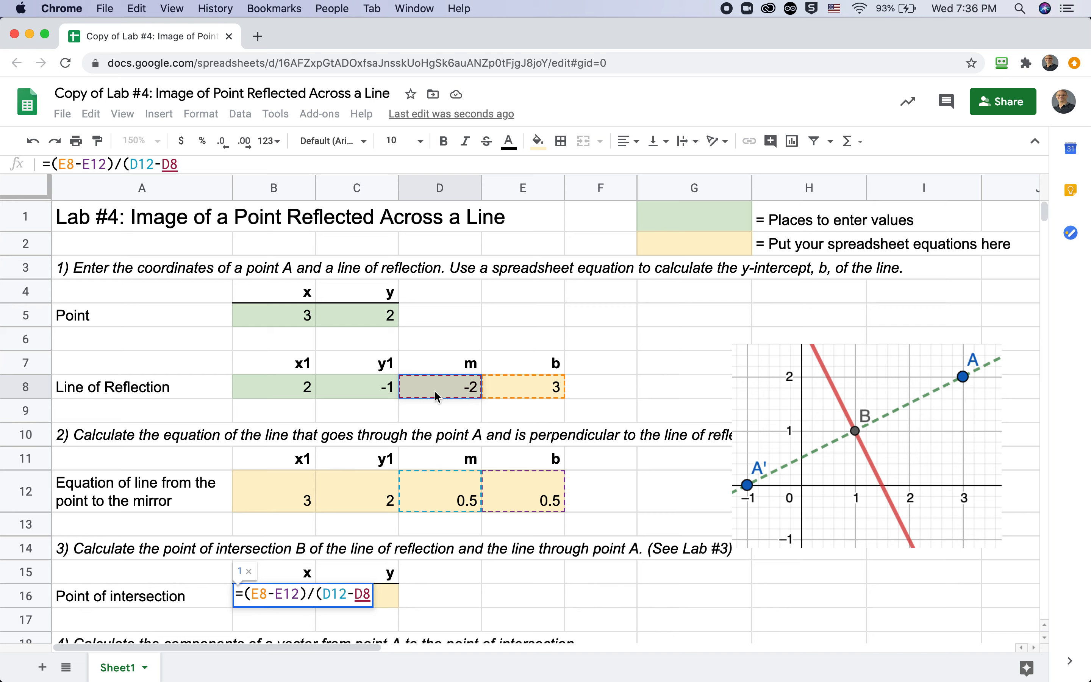
type(")")
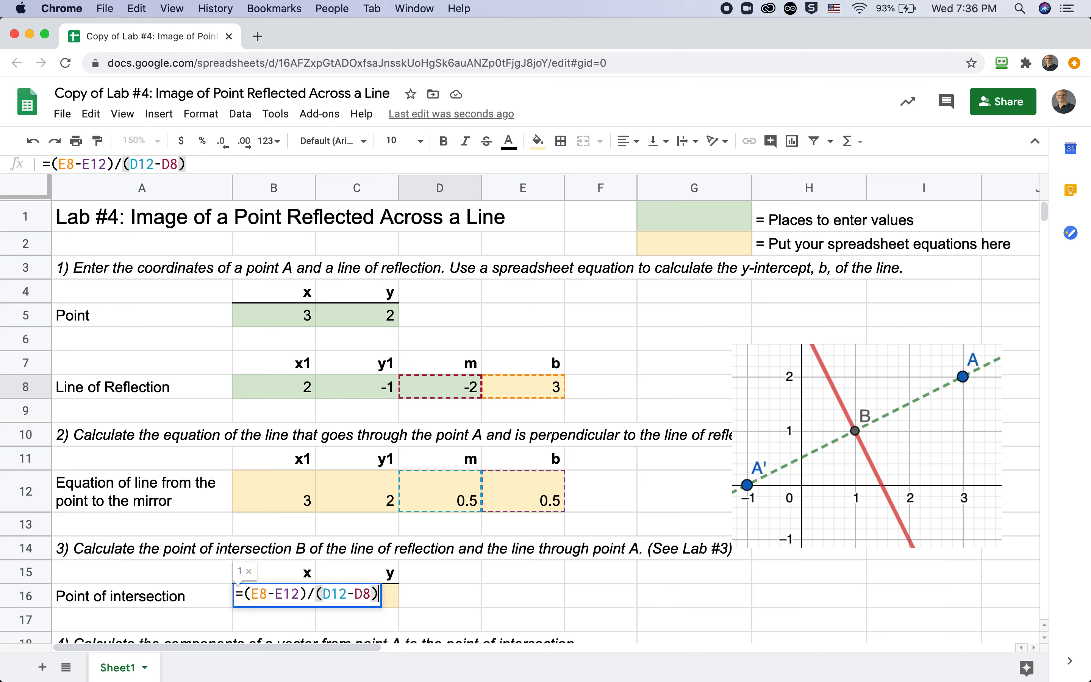
key("Return")
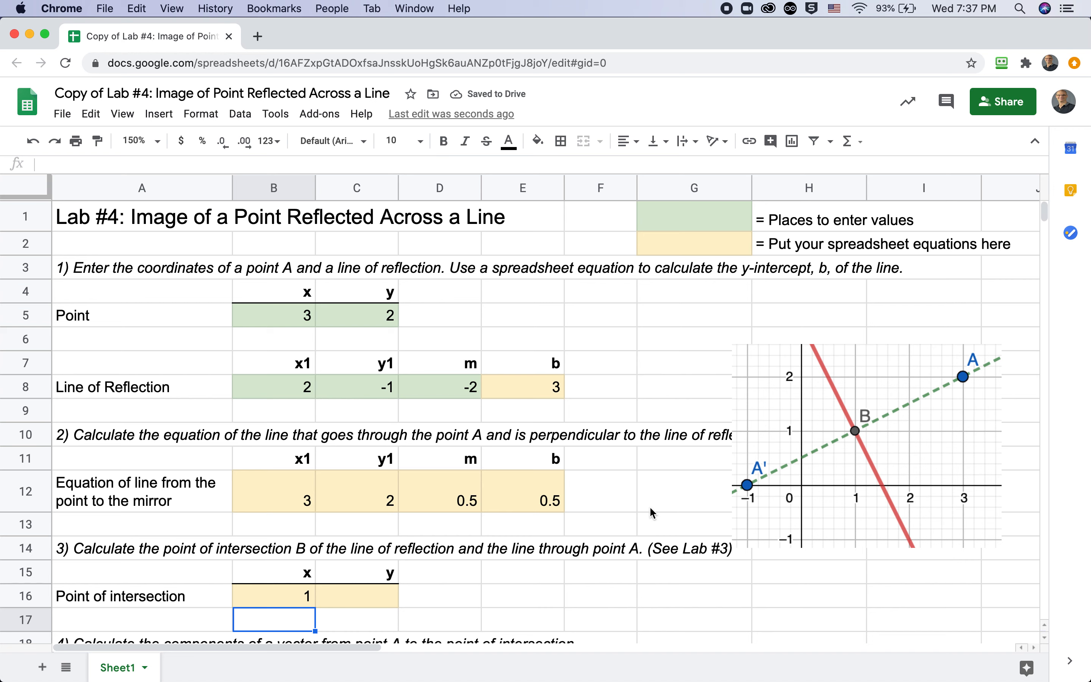
Step: Calculate the intersection point's y-coordinate in C16 with =D8*B16+E8 and check the formula's cell references
left_click(359, 595)
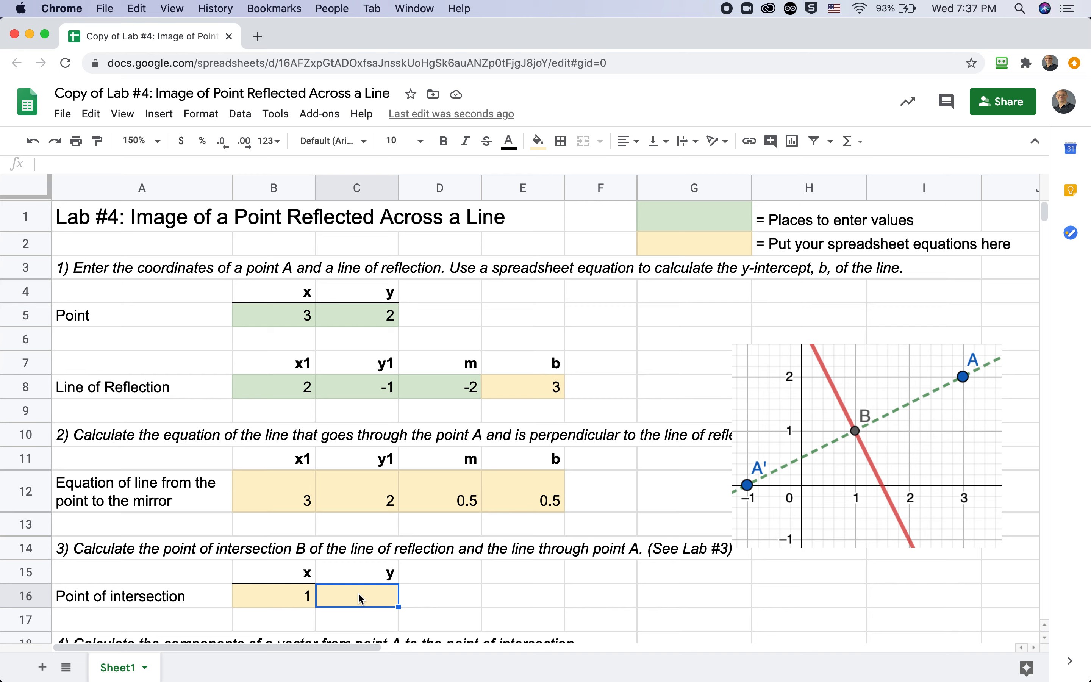
type("=")
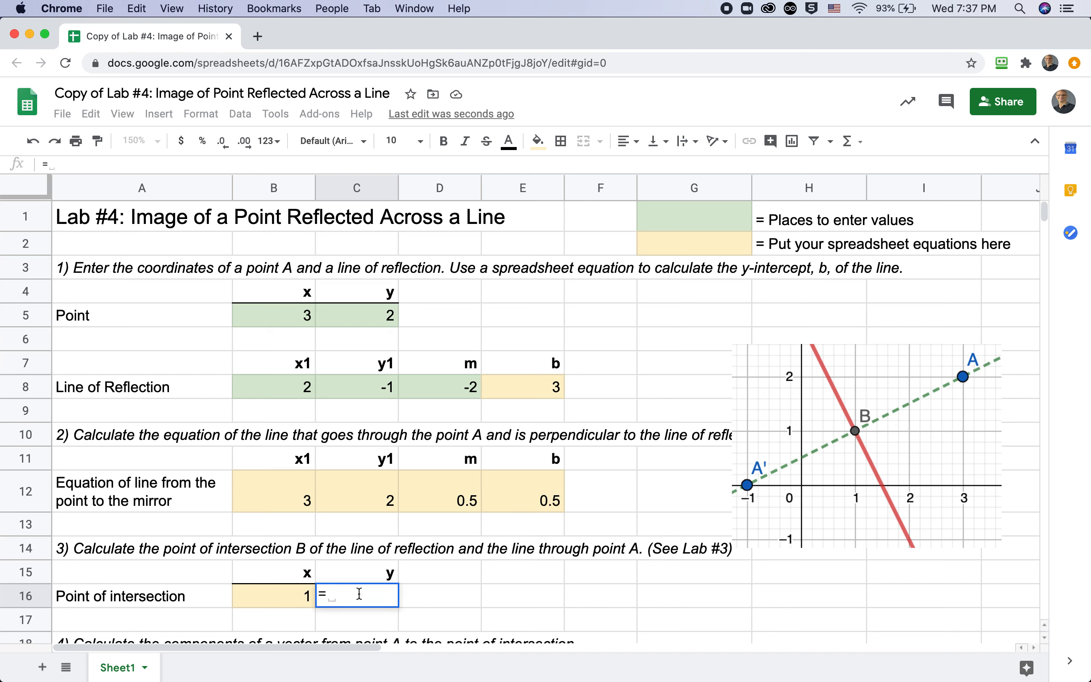
left_click(448, 391)
type("*")
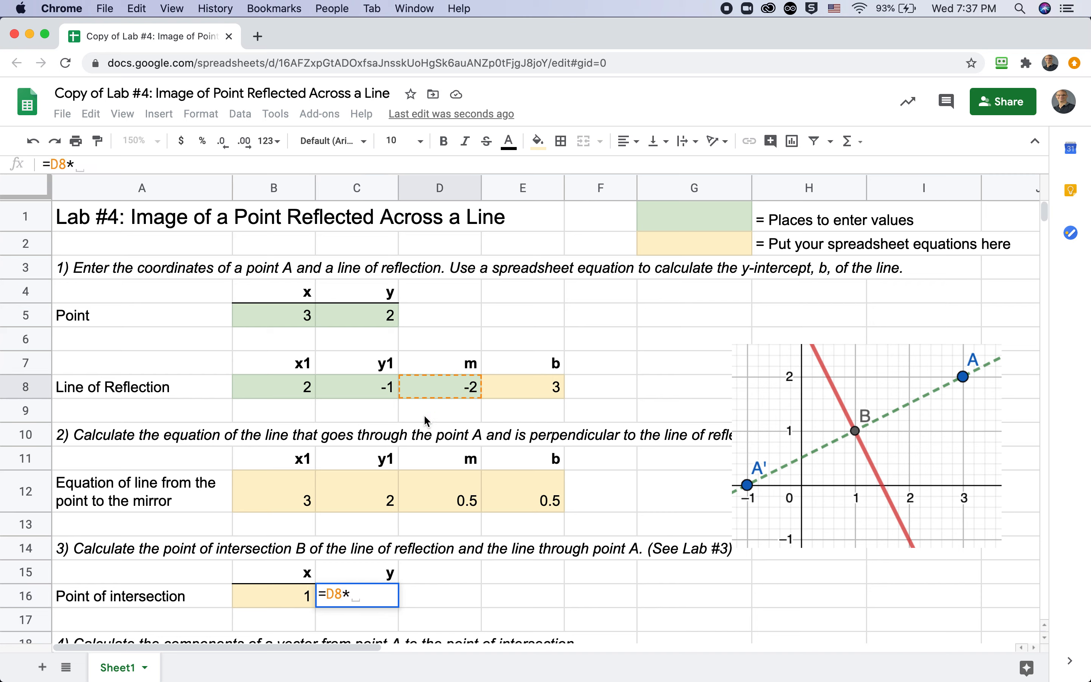
left_click(272, 594)
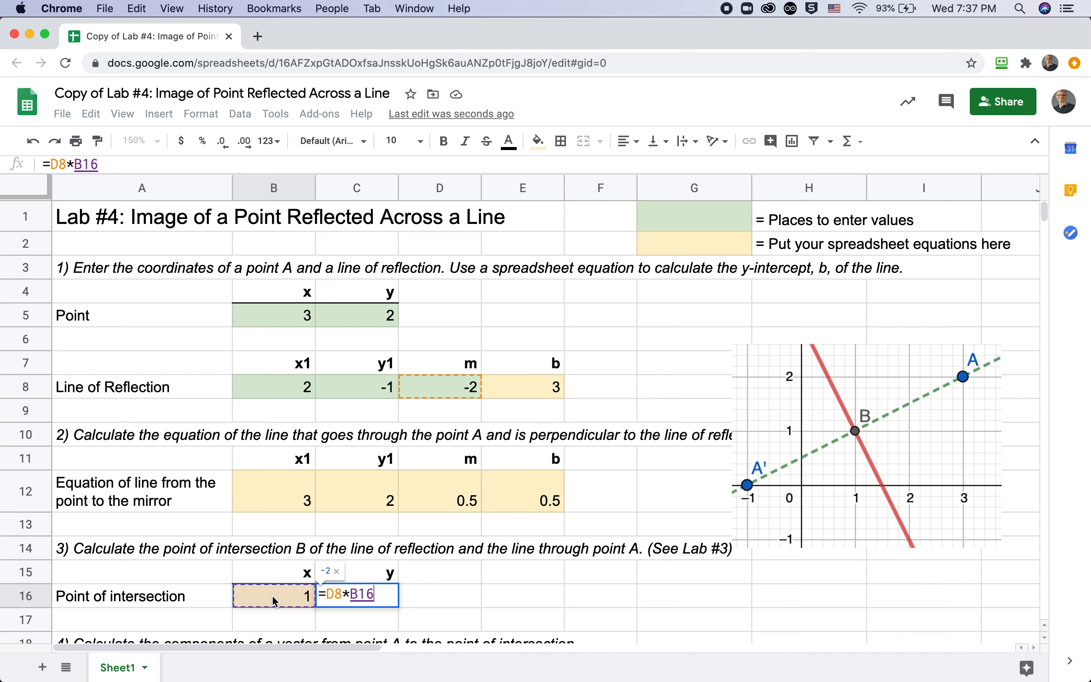
type("+")
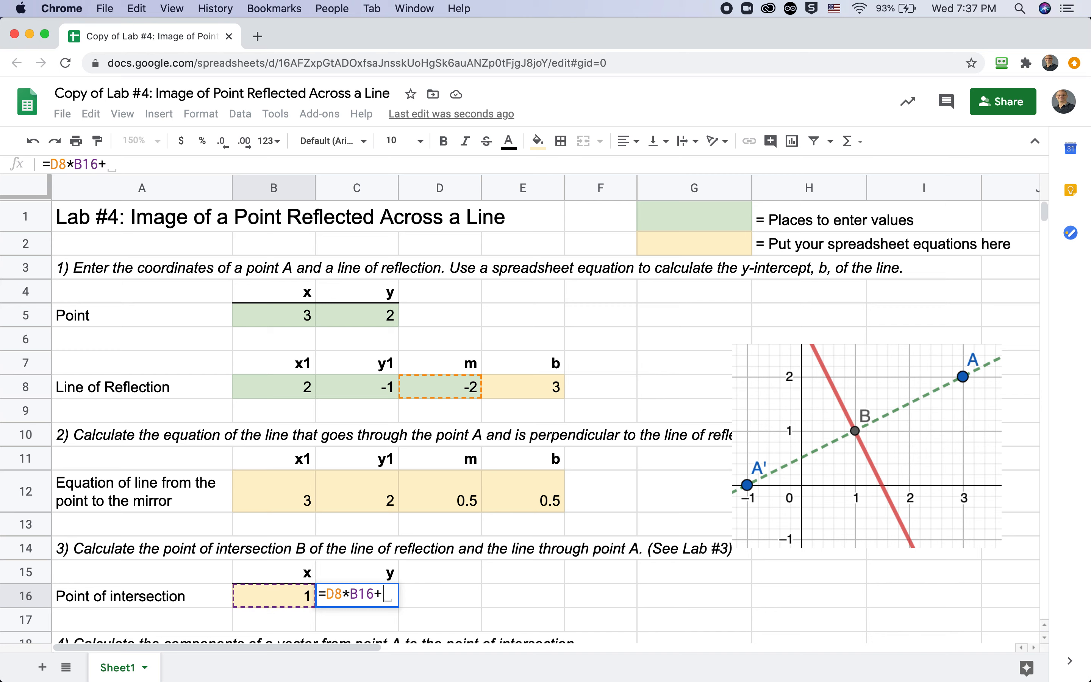
left_click(522, 390)
key("Return")
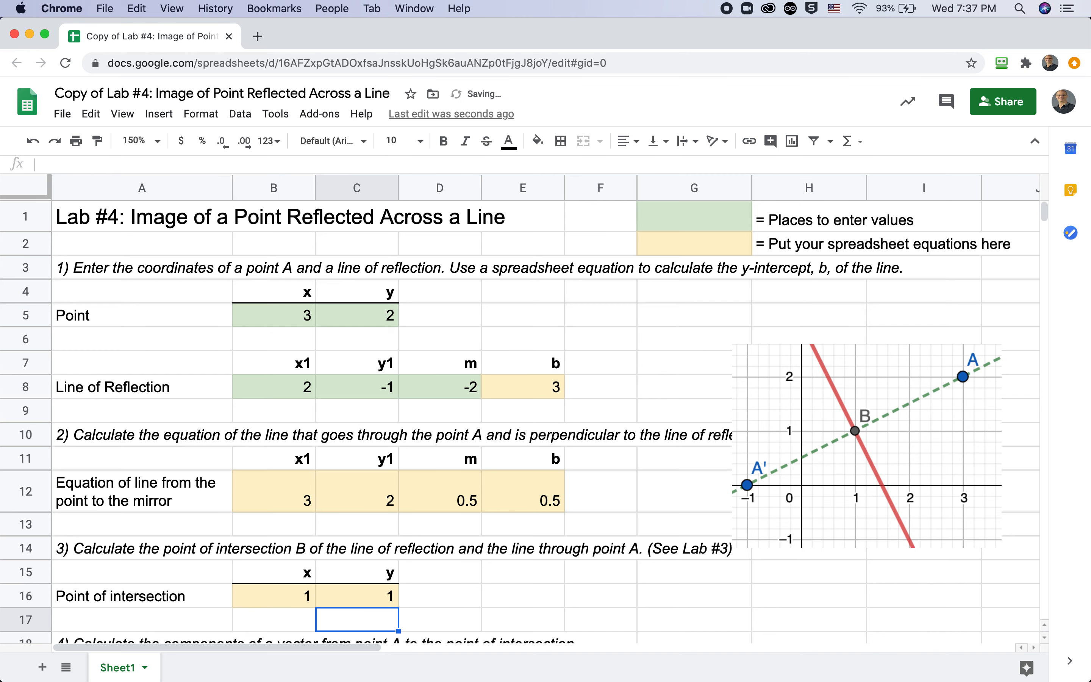
double_click(363, 597)
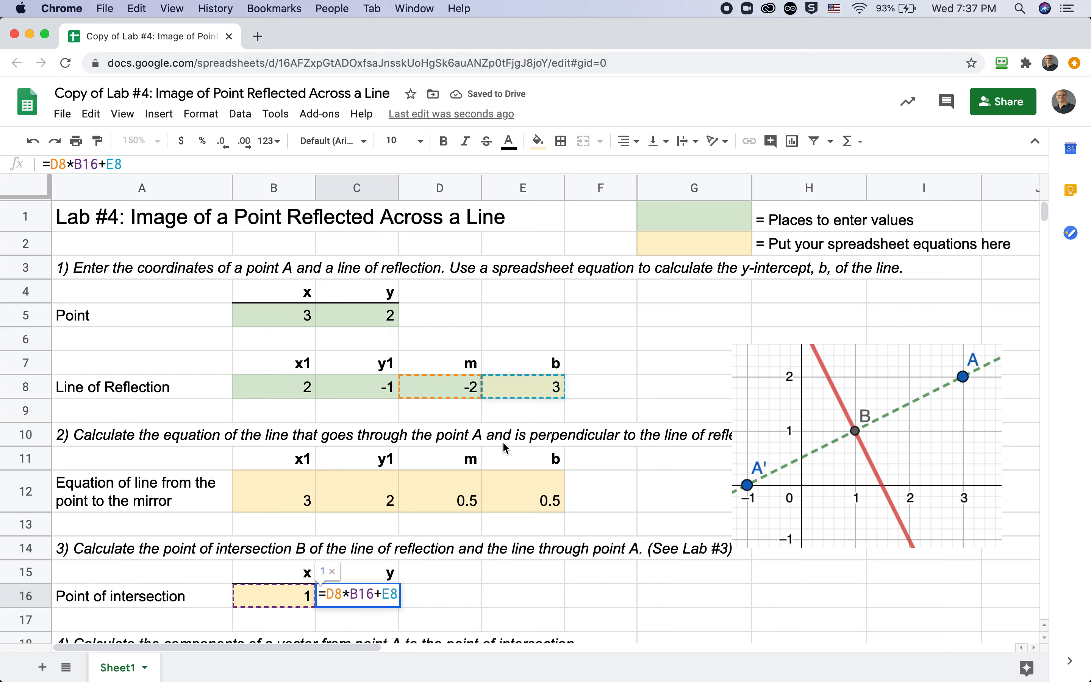
key("Return")
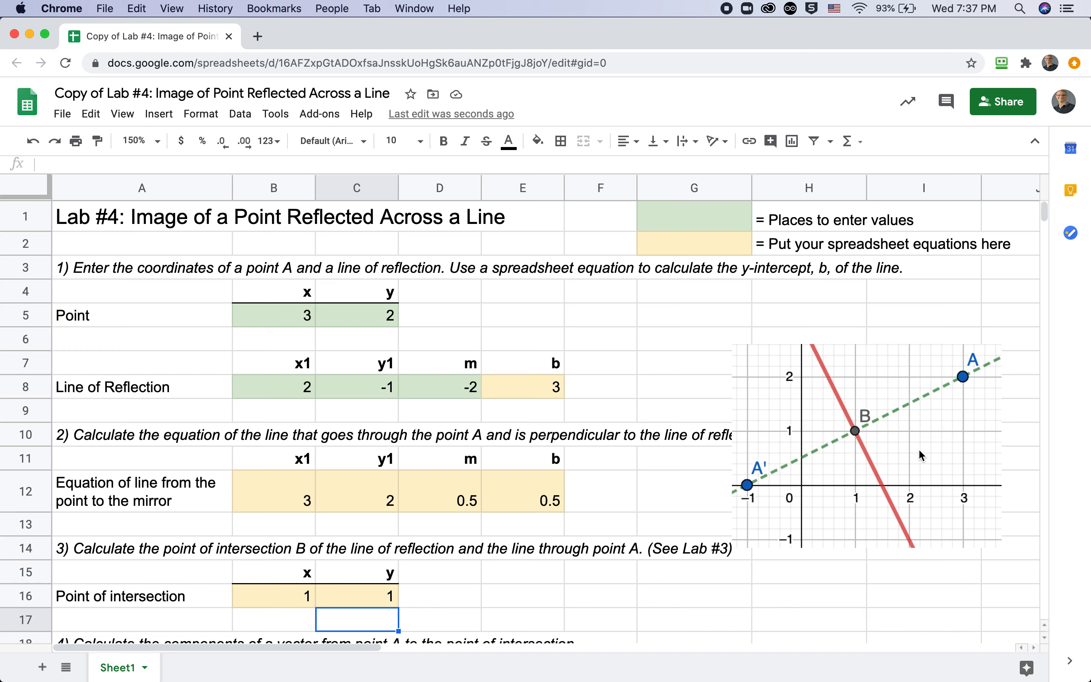
Step: Calculate the x-component of the vector from point A to the intersection in B20, using =B16-B12
left_click(512, 582)
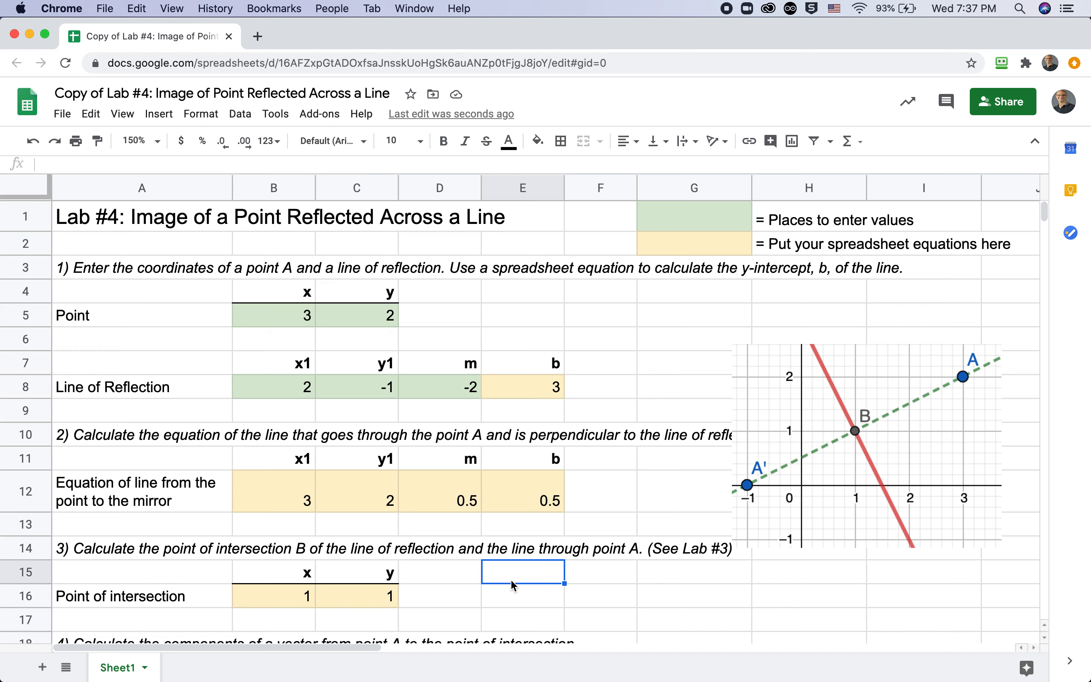
scroll(513, 585, "down", 1)
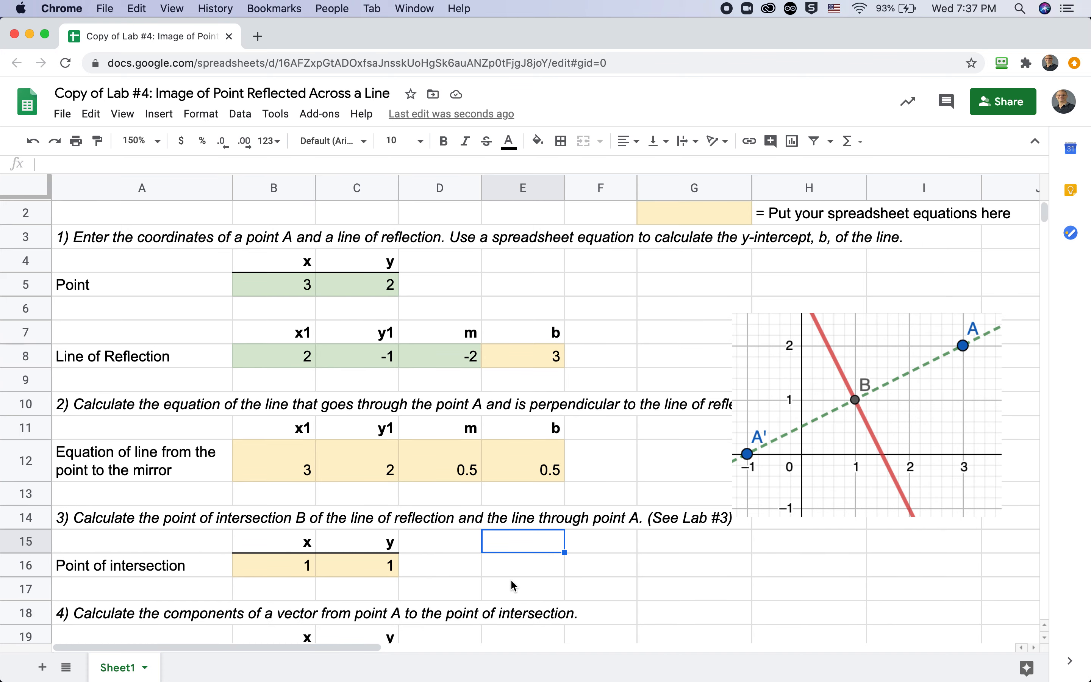
scroll(512, 584, "down", 2)
scroll(514, 586, "down", 1)
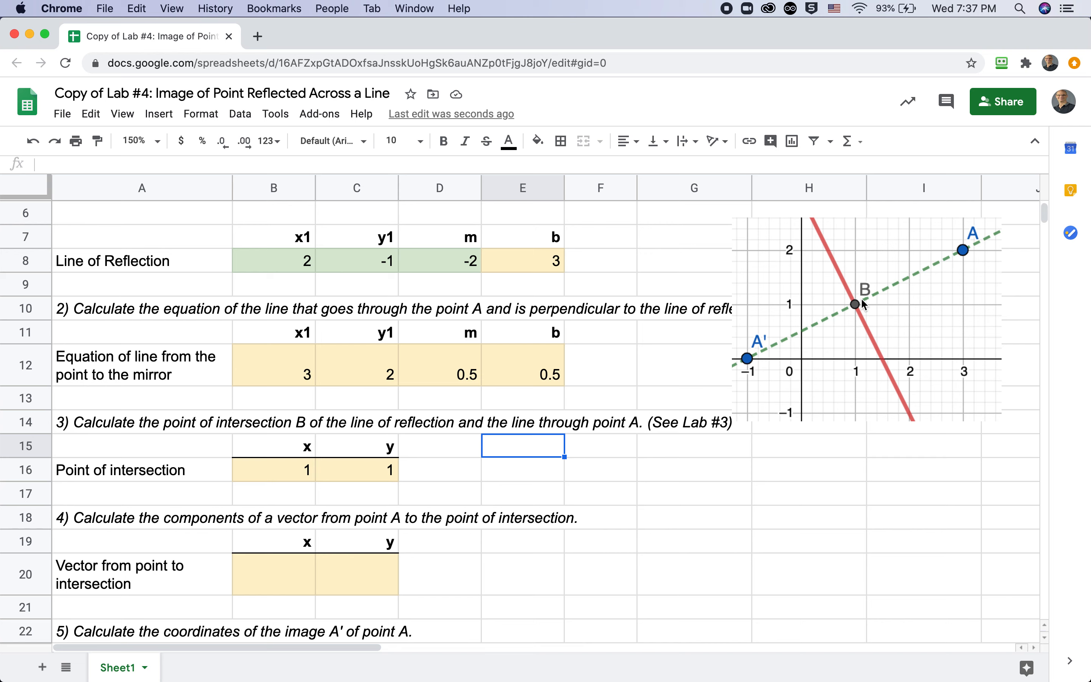
left_click(286, 570)
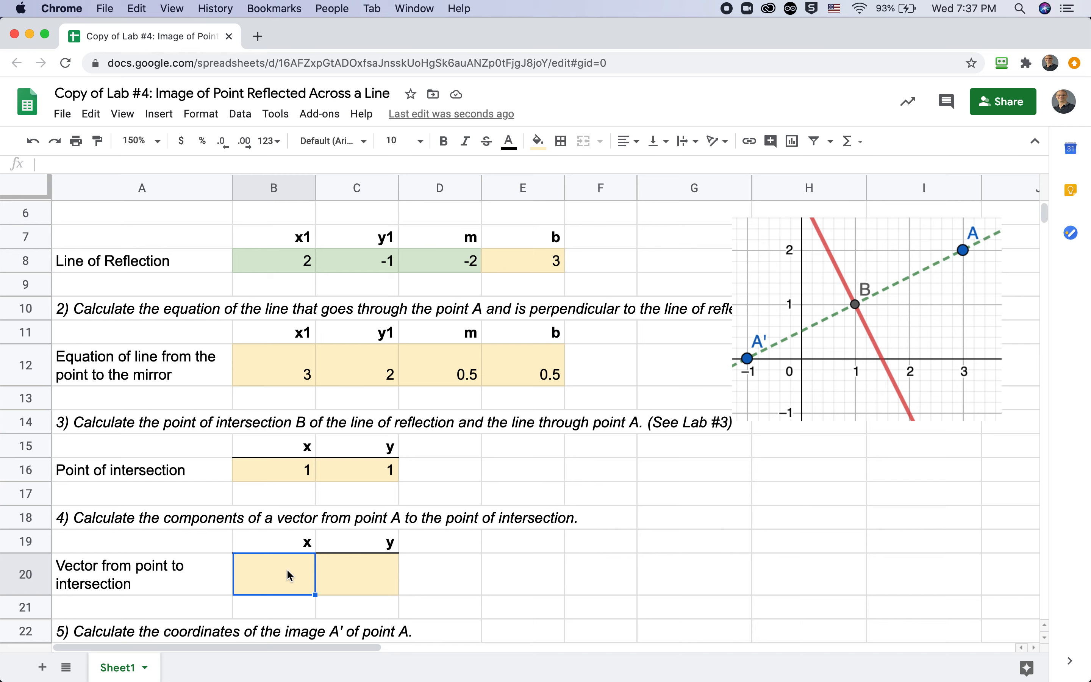
type("=")
left_click(291, 467)
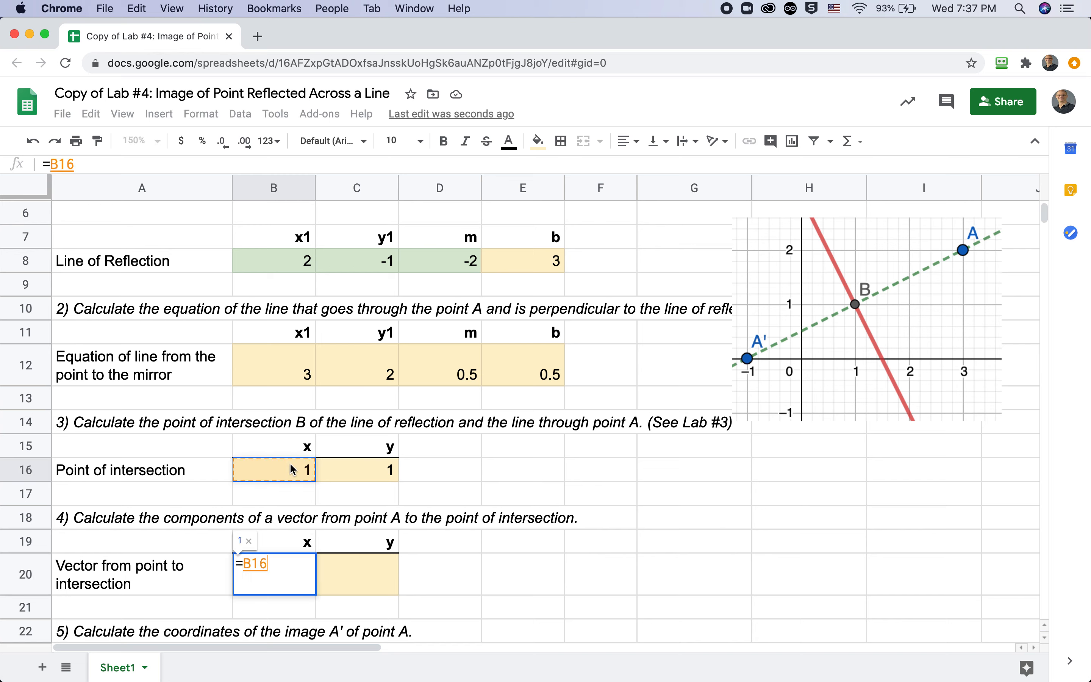
type("--")
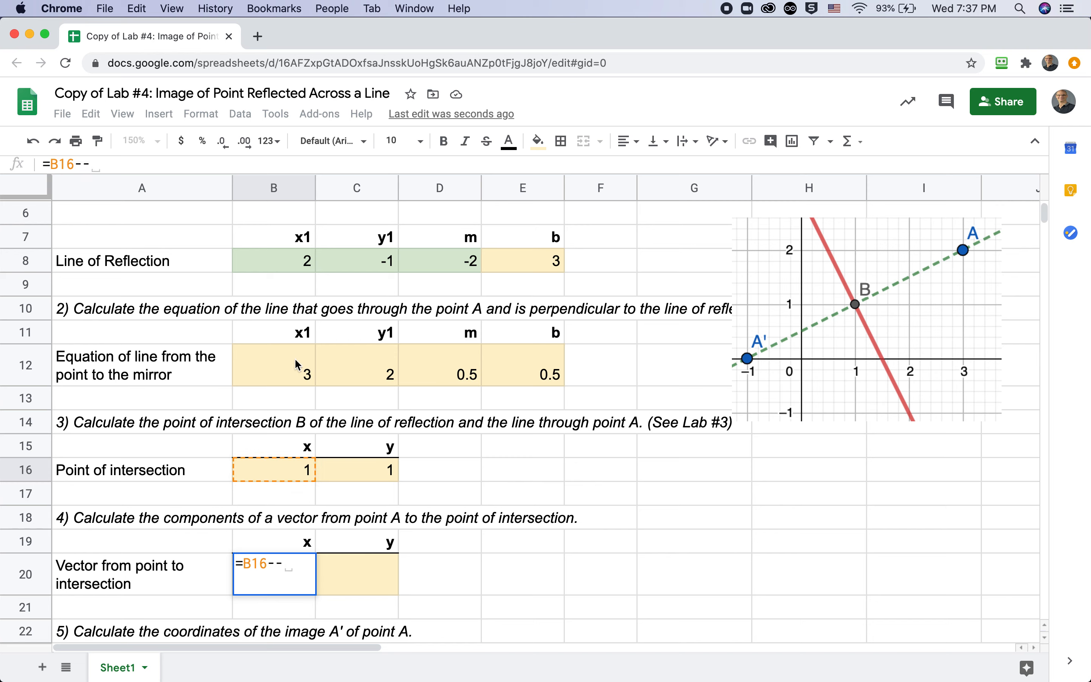
key("BackSpace")
left_click(289, 371)
key("Return")
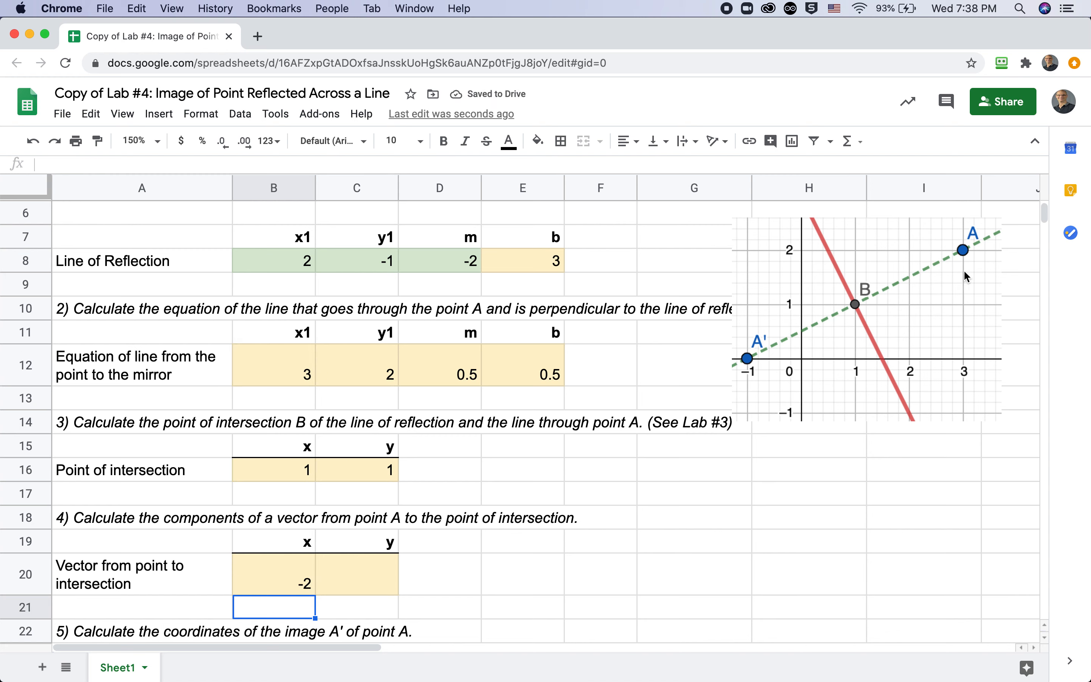
Step: Fill the vector's x-component formula from B20 across into C20 to calculate the y-component
left_click(350, 575)
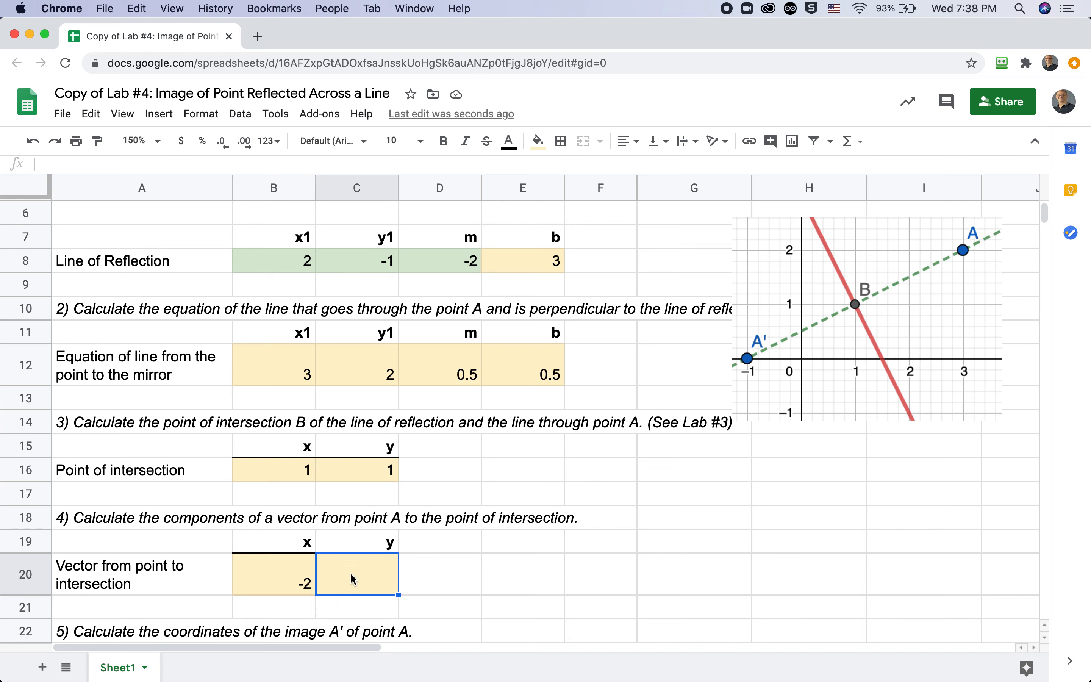
left_click(287, 578)
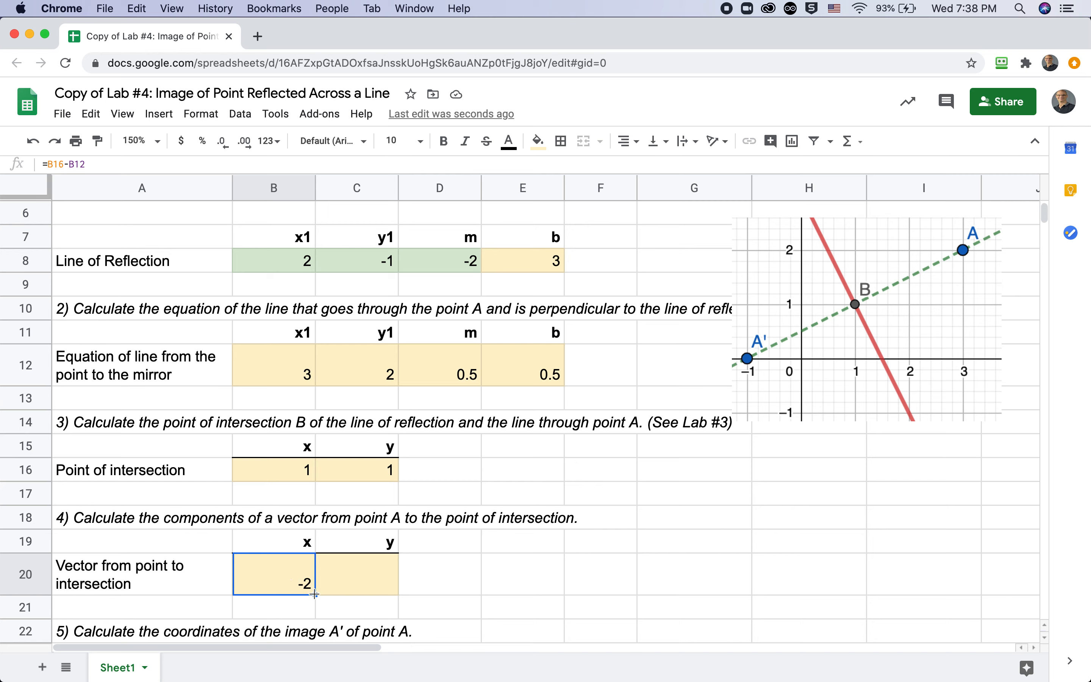
left_click_drag(314, 594, 396, 592)
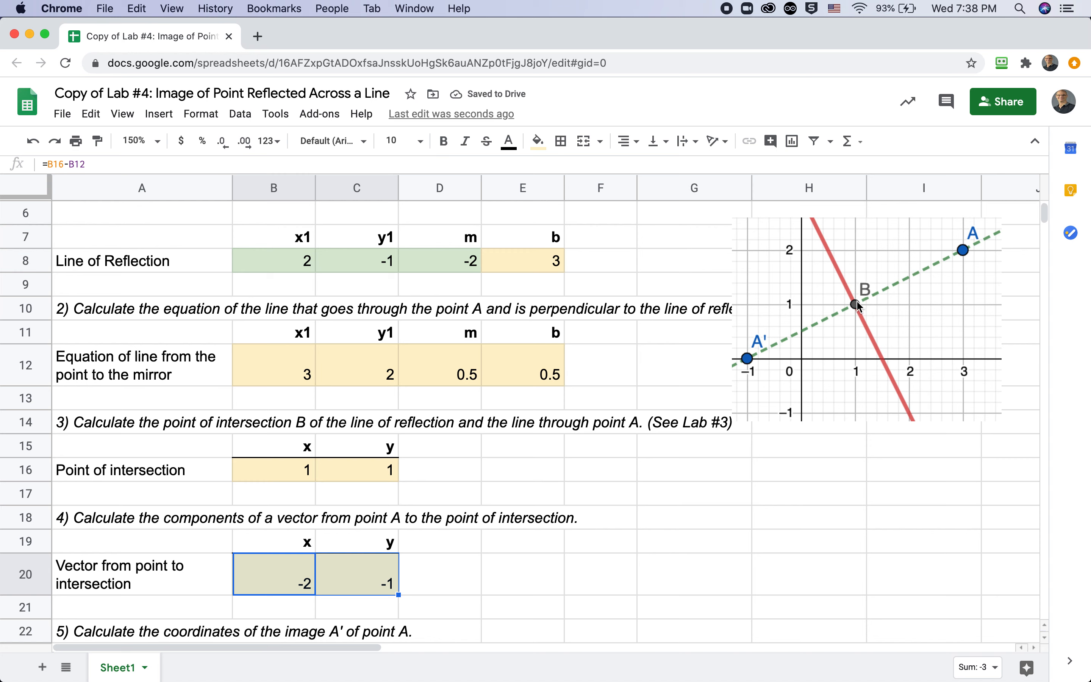
left_click(267, 590)
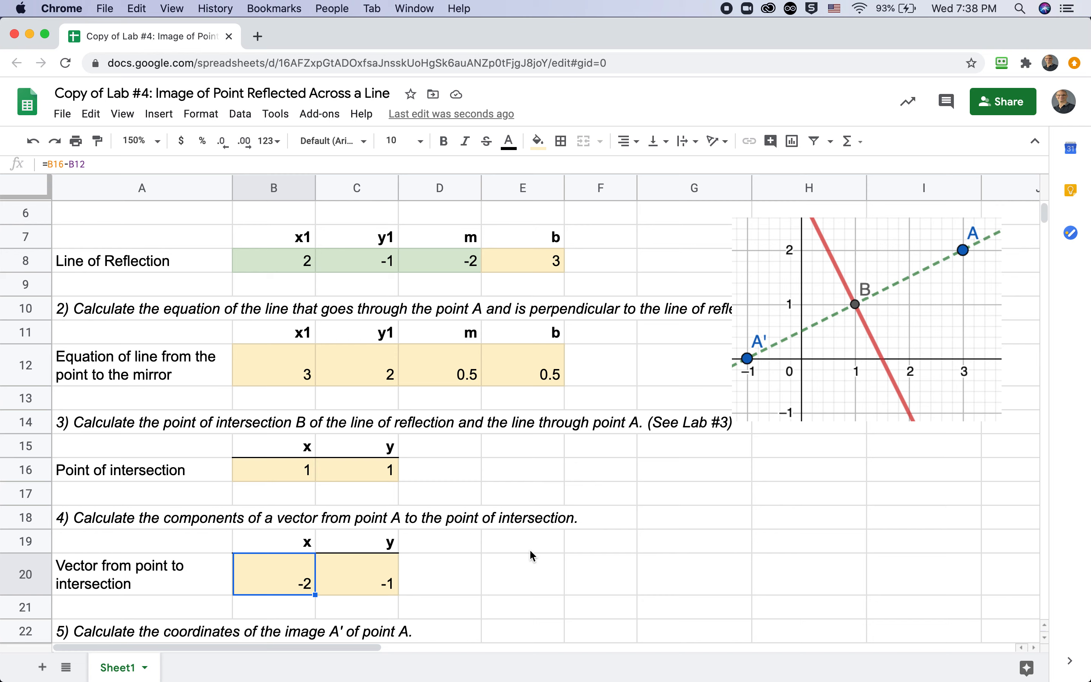
Step: Move the reflection graph image down the sheet so it sits beside rows 14 to 22
left_click(838, 339)
left_click_drag(795, 381, 784, 586)
left_click(581, 556)
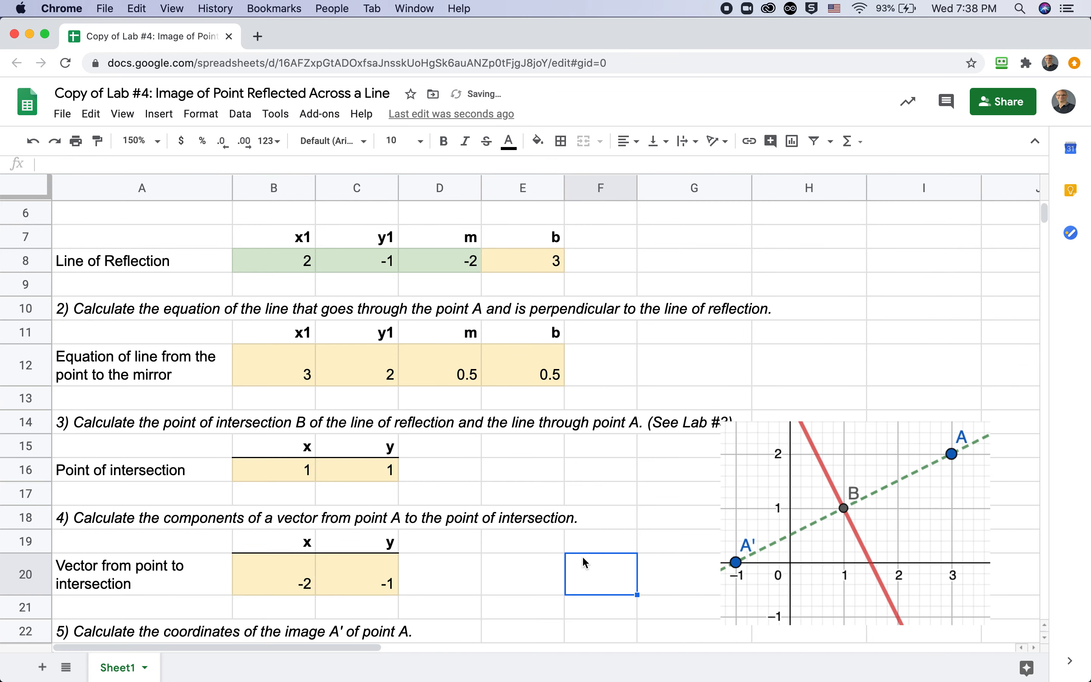
Step: Calculate the x-coordinate of image point A' in B24 by adding the intersection's x and the vector's x-component, =B16+B20
scroll(582, 554, "down", 2)
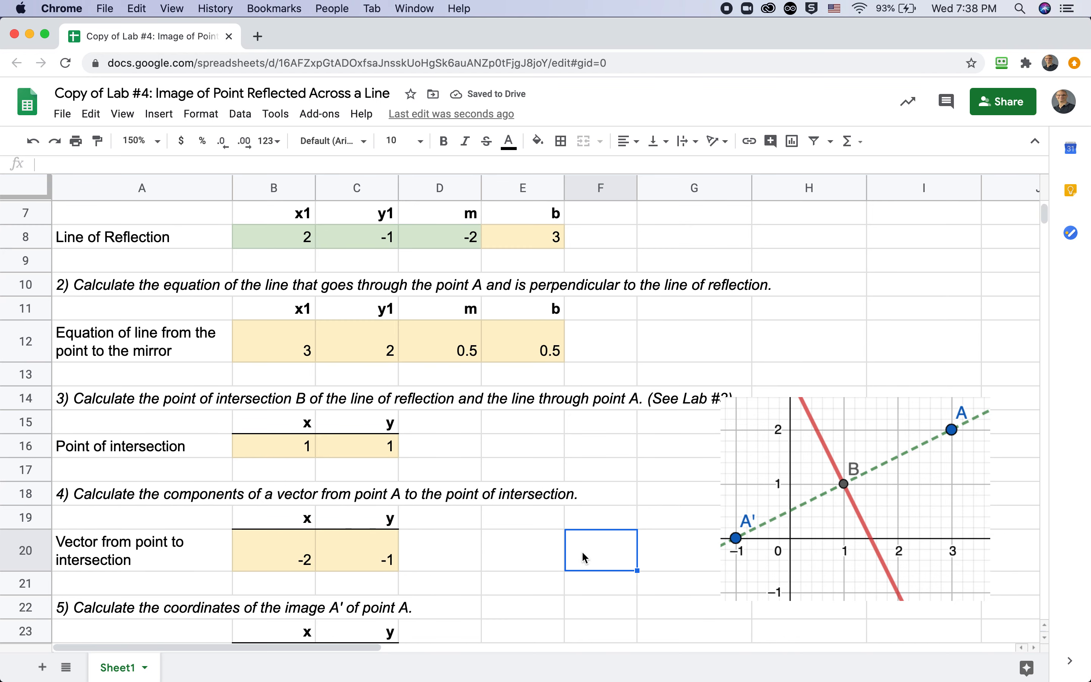
scroll(582, 555, "down", 4)
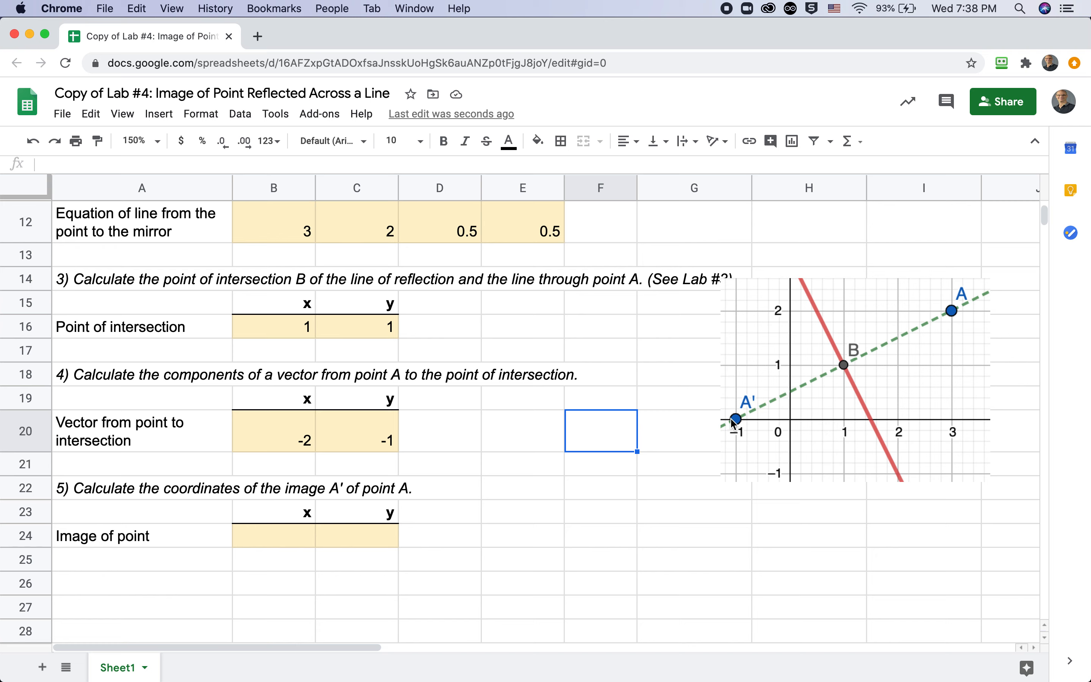
left_click(292, 537)
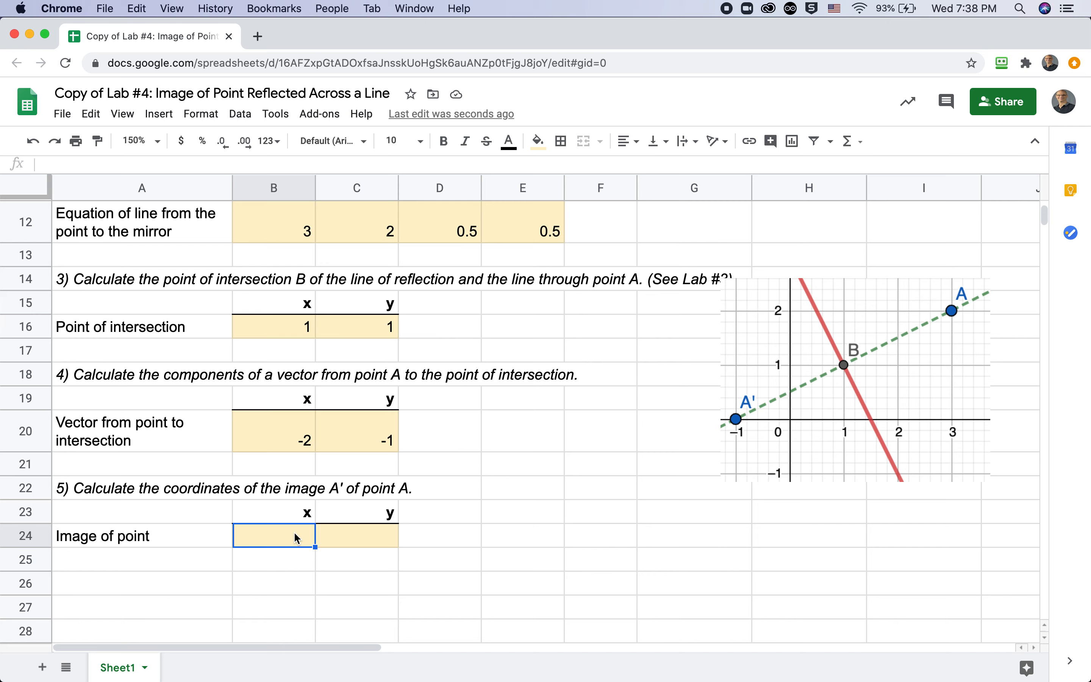
type("=")
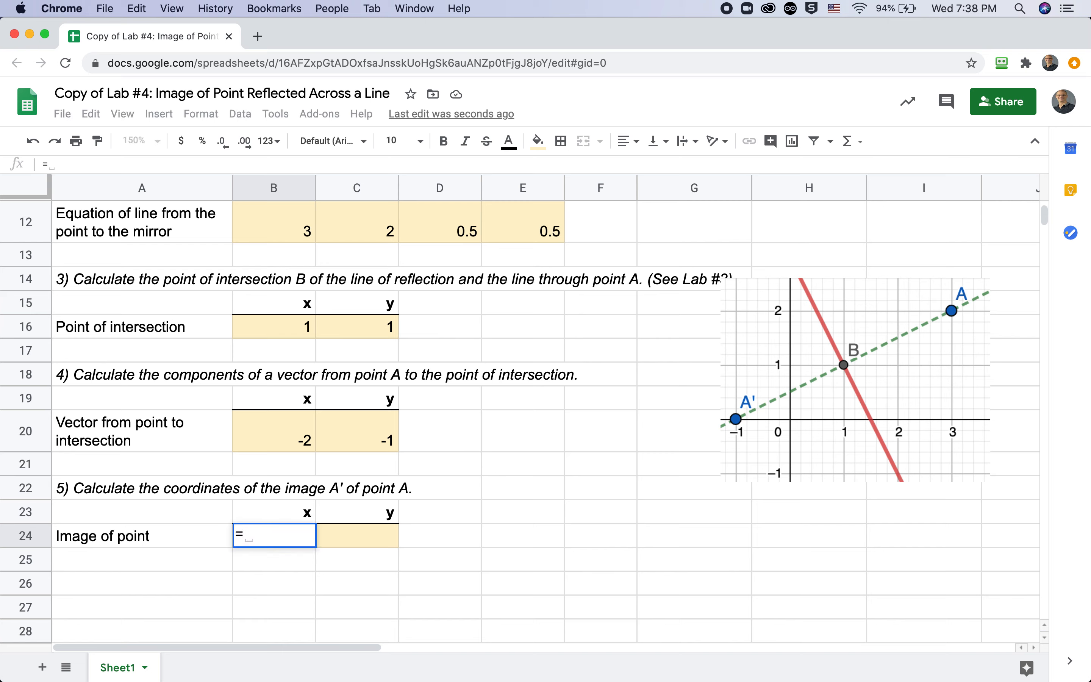
left_click(267, 333)
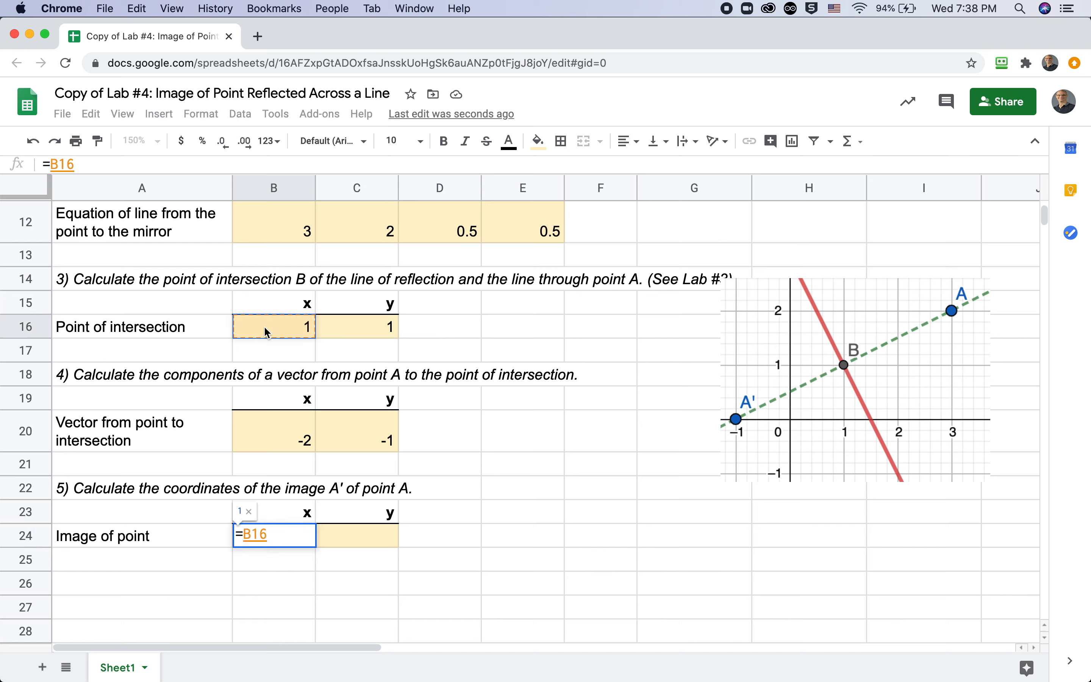
type("+")
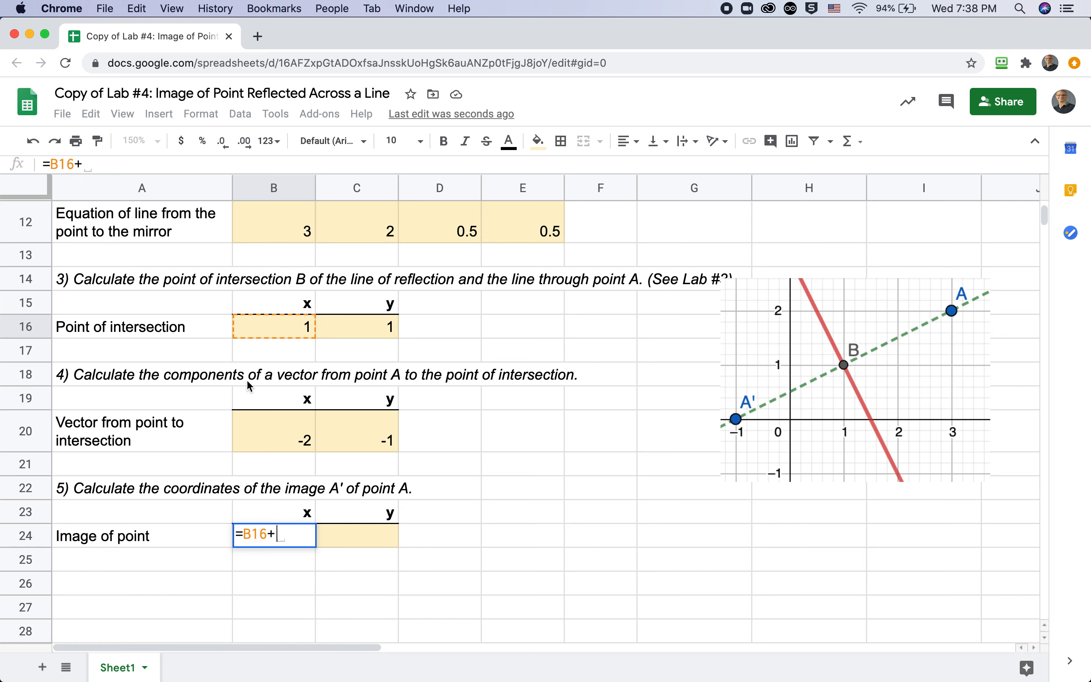
left_click(253, 428)
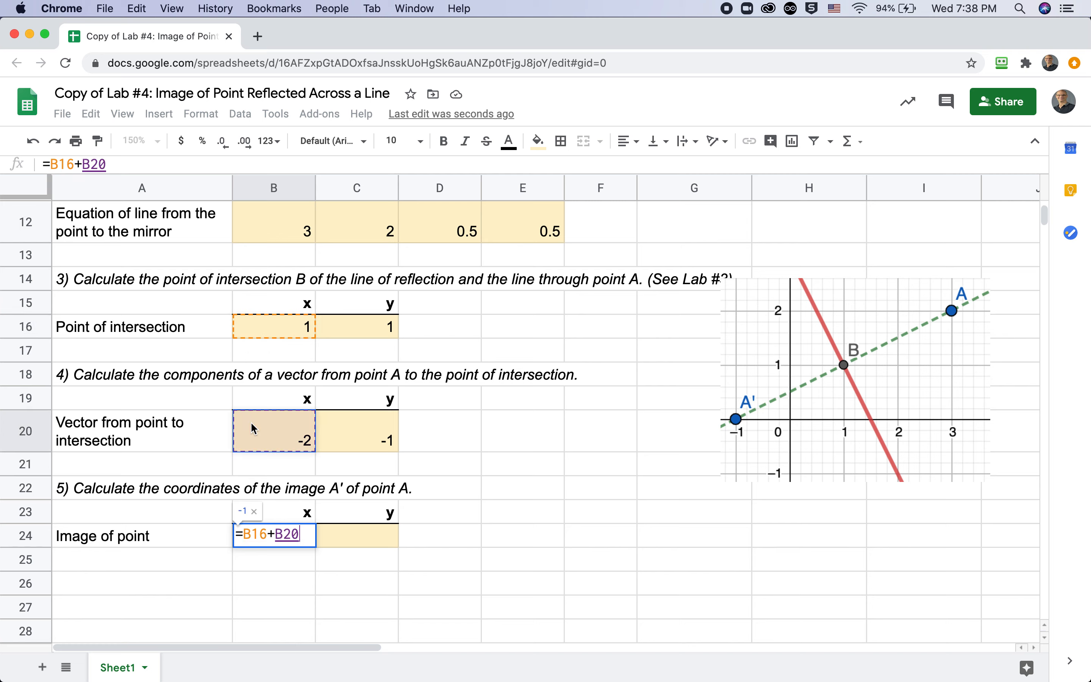
key("Return")
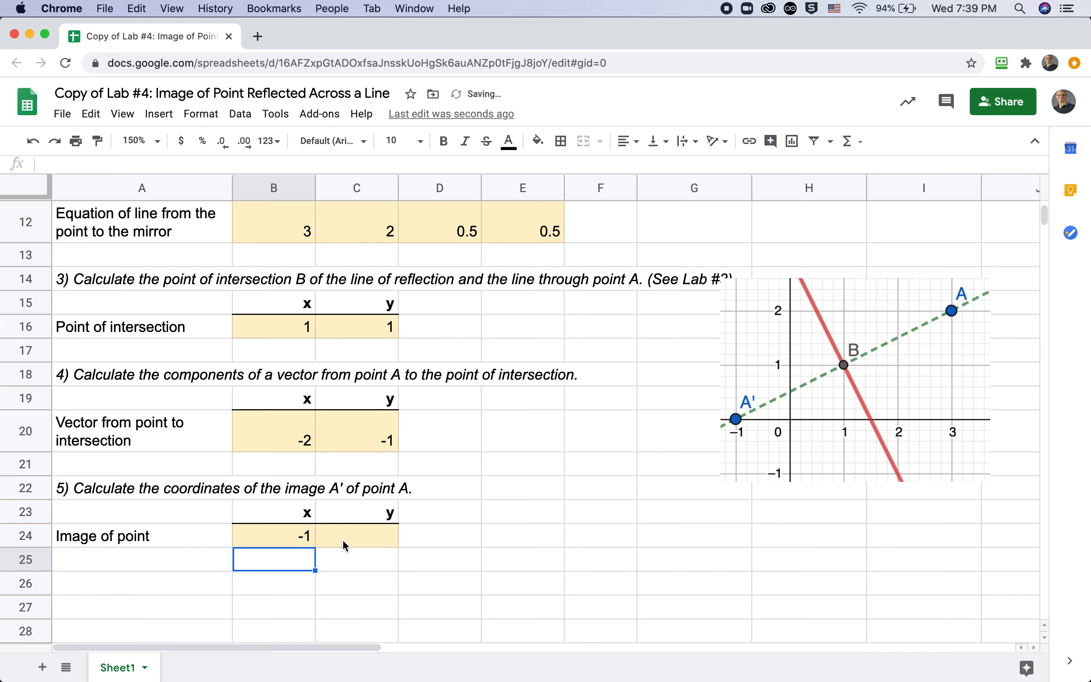
Step: Calculate the y-coordinate of image point A' in C24 with the formula =C16+C20
left_click(343, 539)
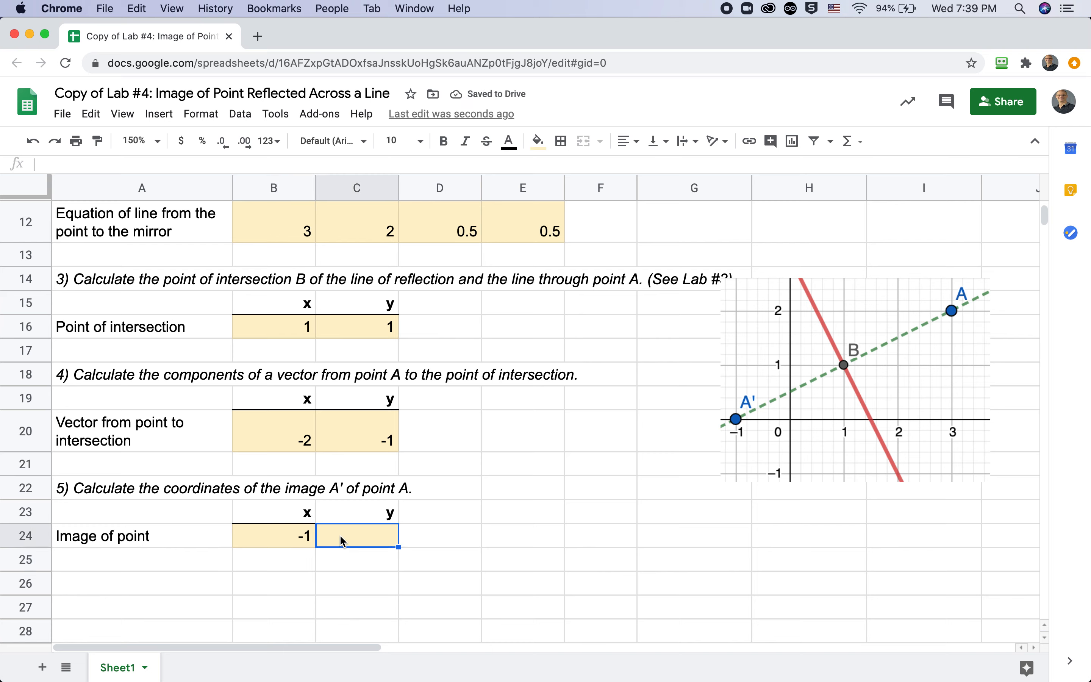
type("=")
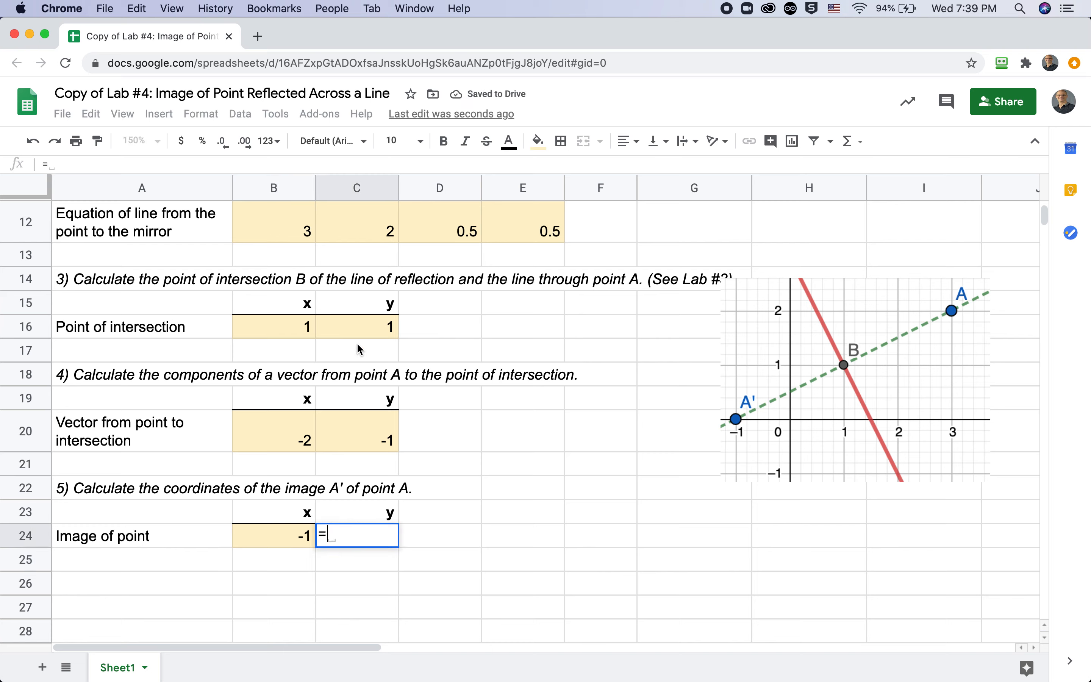
left_click(358, 329)
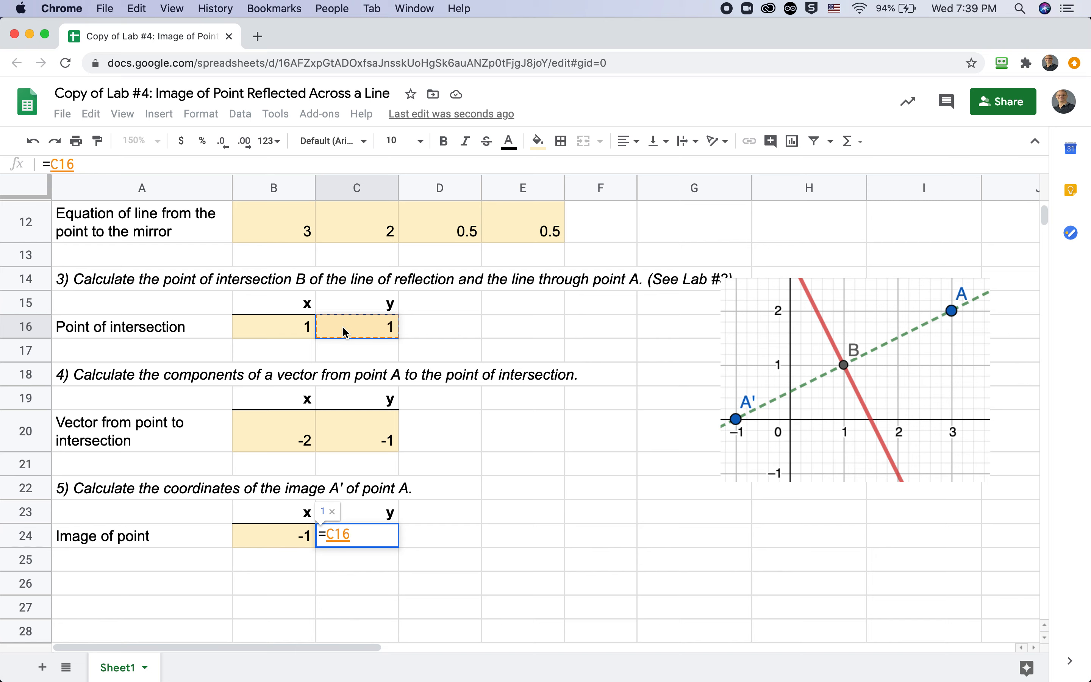
type("+")
left_click(332, 451)
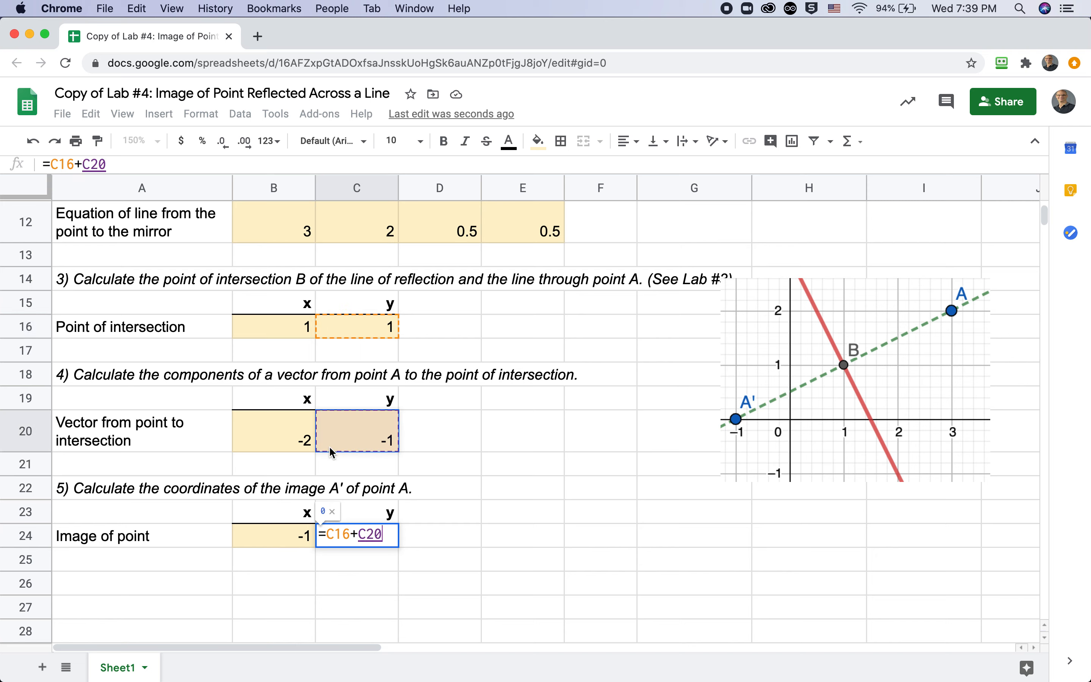
key("Return")
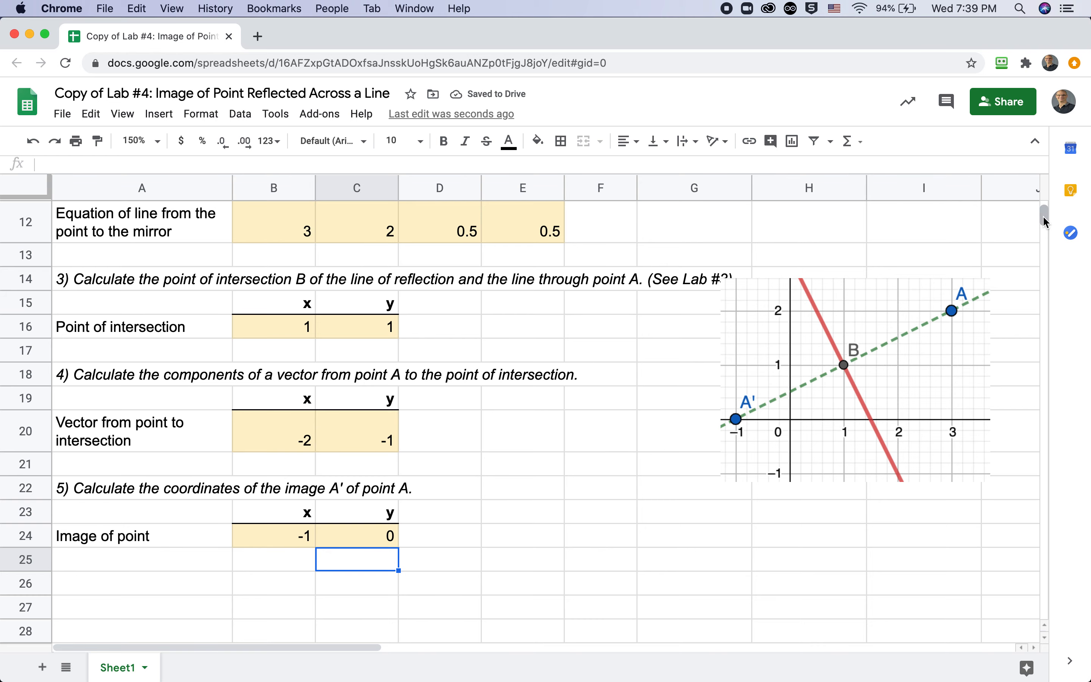
Step: Return to the start of the sheet and set its zoom to 100%
left_click_drag(1043, 216, 1044, 211)
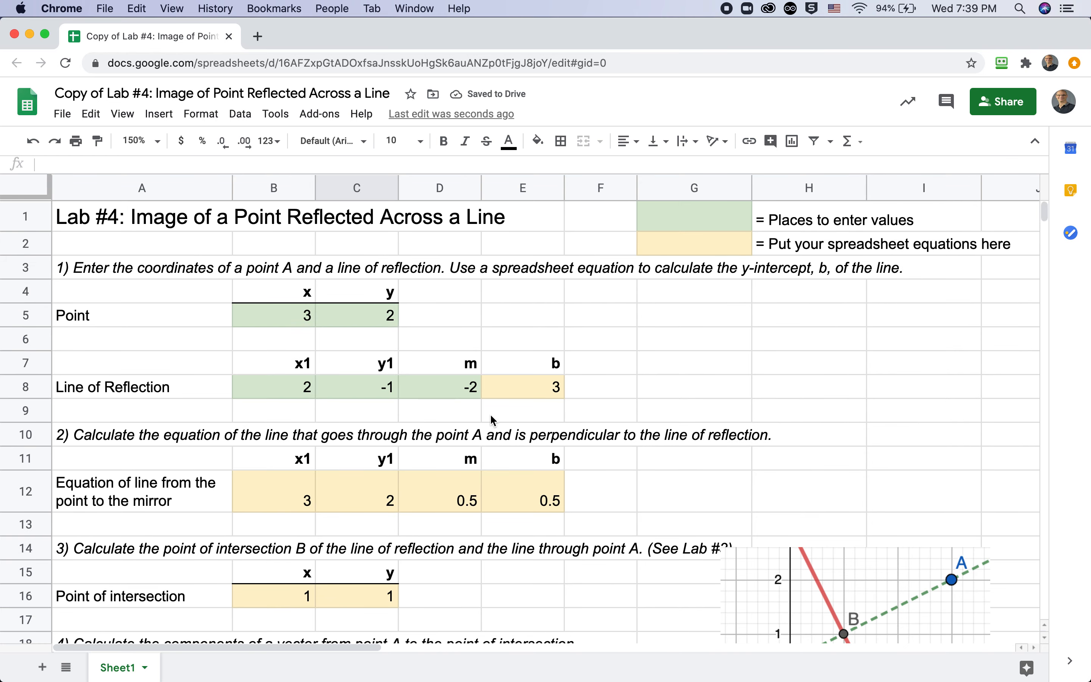
left_click(119, 116)
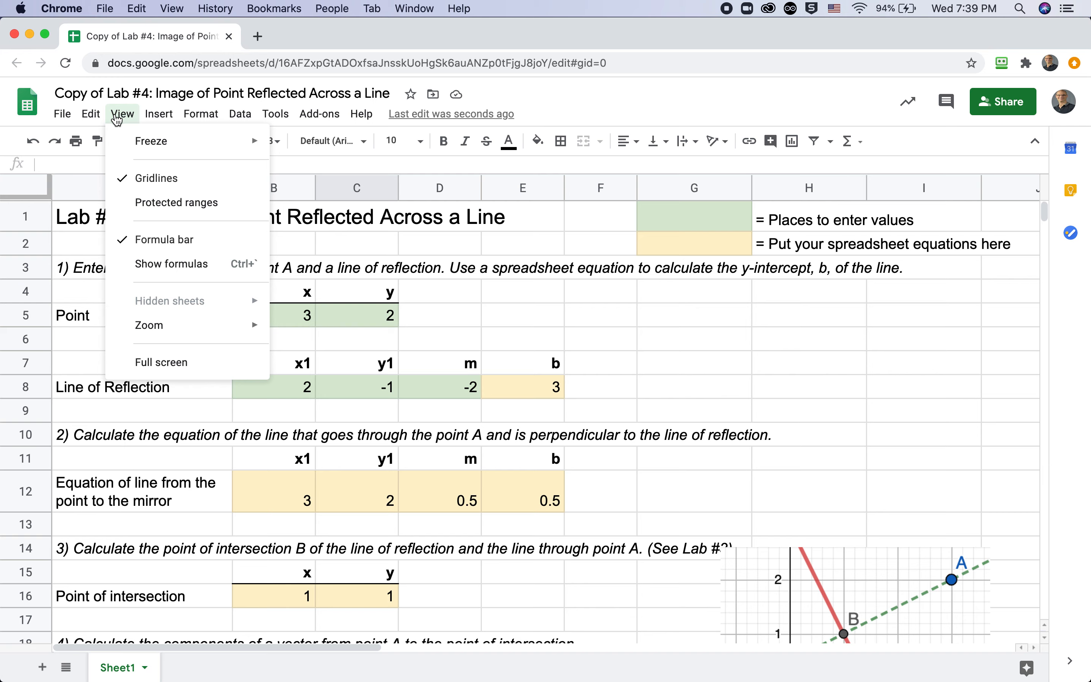
mouse_move(223, 326)
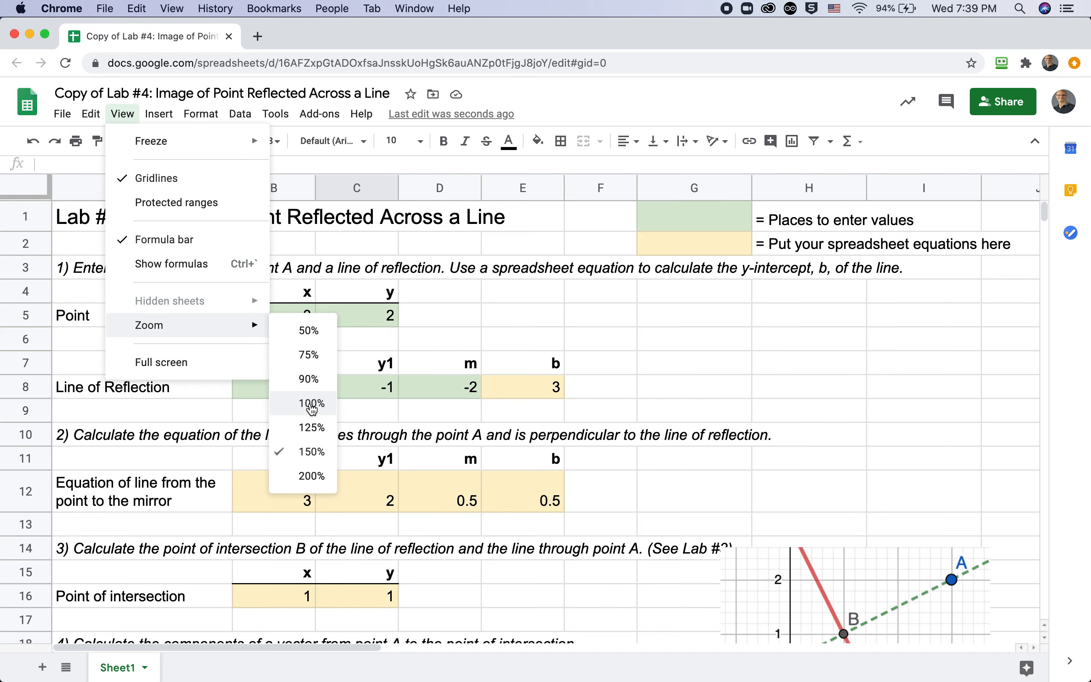
left_click(311, 404)
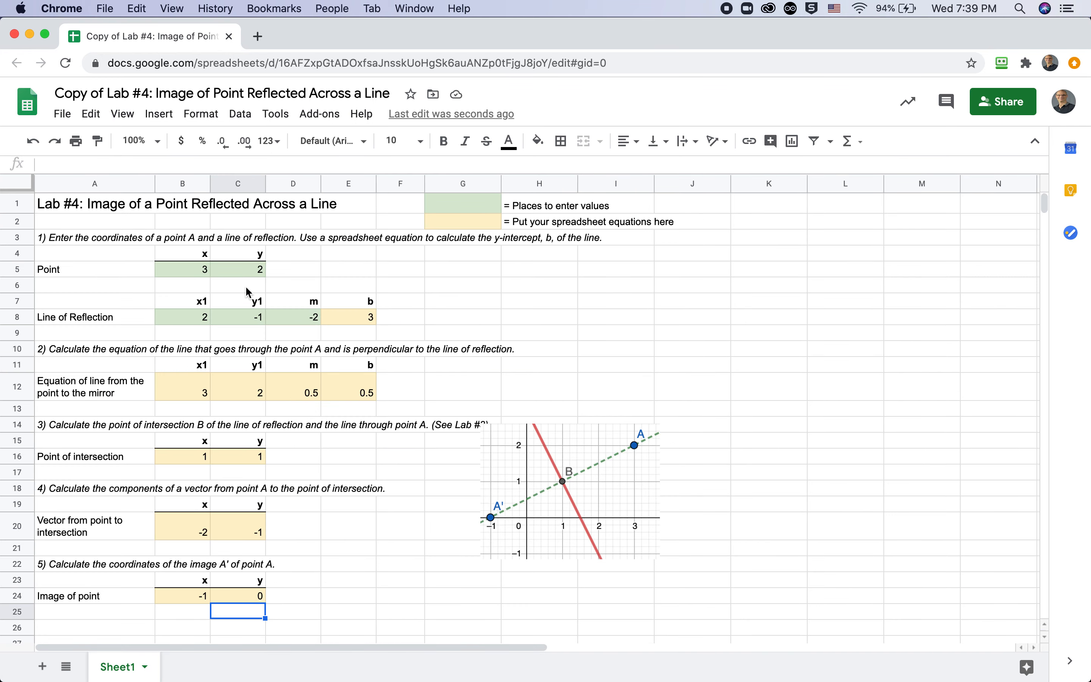
Step: Test the formulas with a new point A by setting its x to 7 in B5 and its y to 11 in C5
left_click(195, 270)
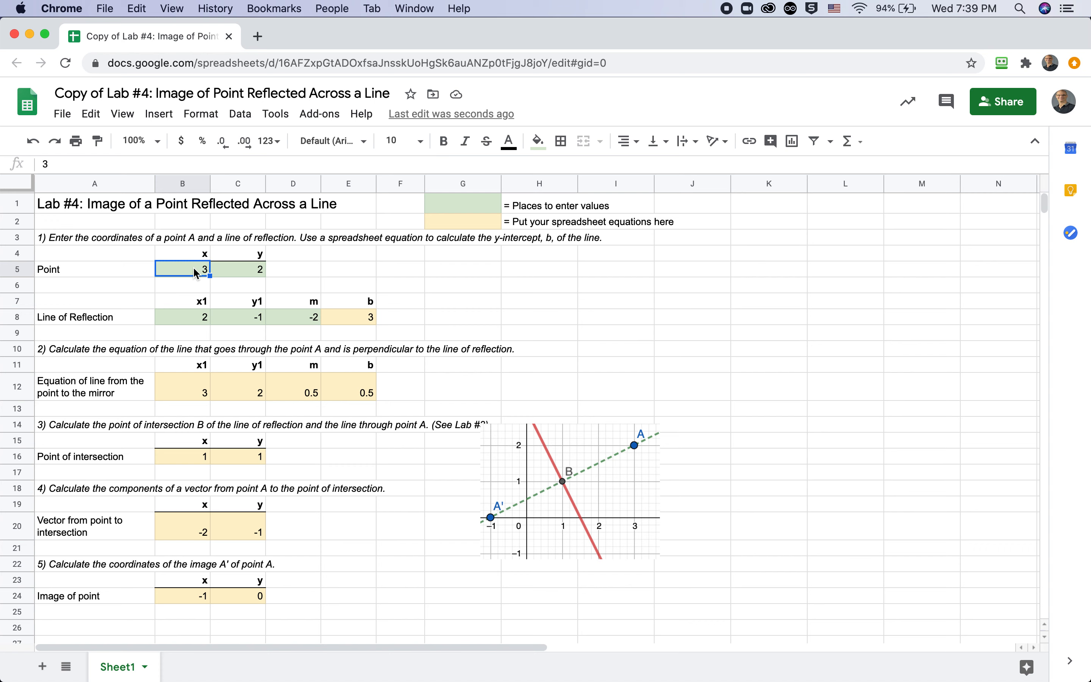
type("7")
left_click(249, 270)
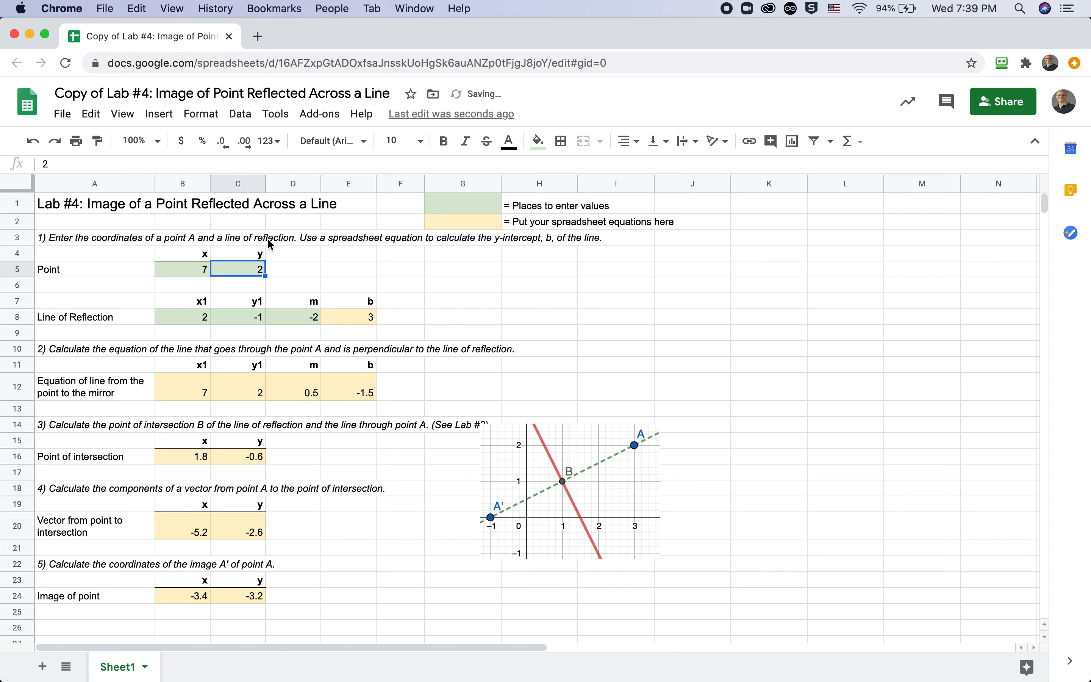
type("11")
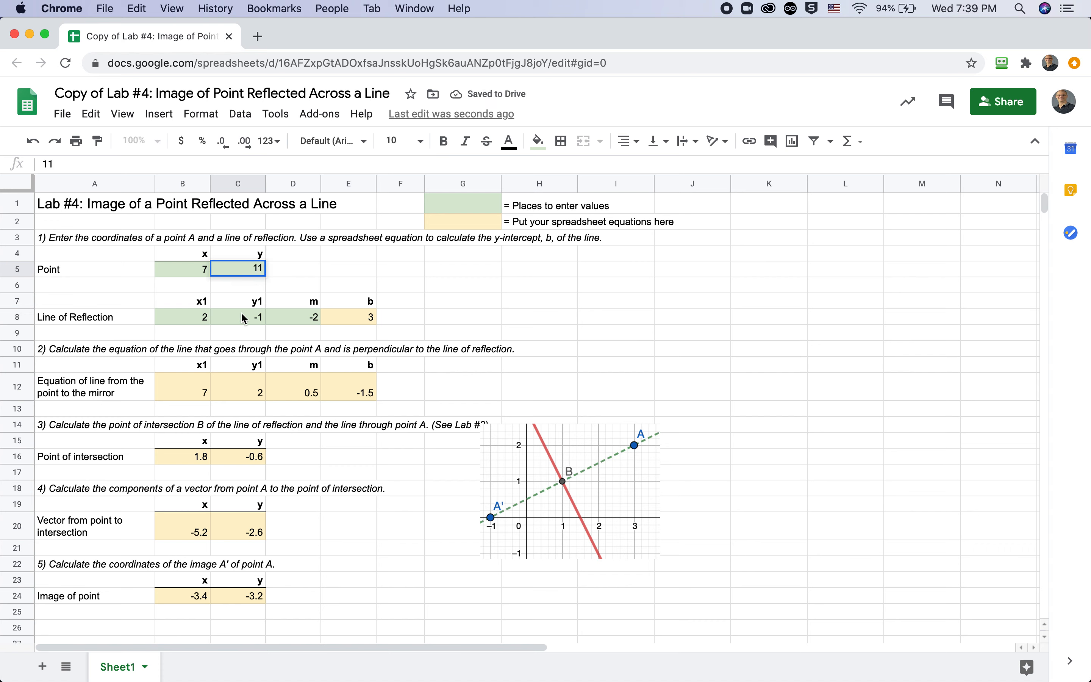
Step: Set the line of reflection's y1 in C8 to 8 and select the image point's coordinates in B24:C24
left_click(243, 318)
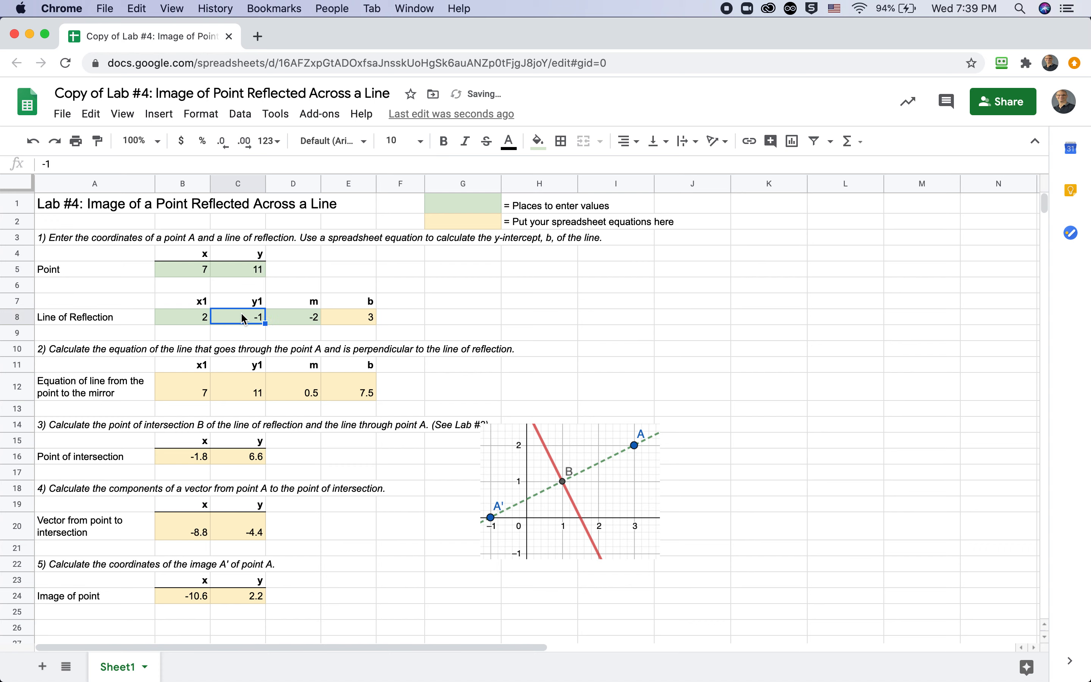
type("8")
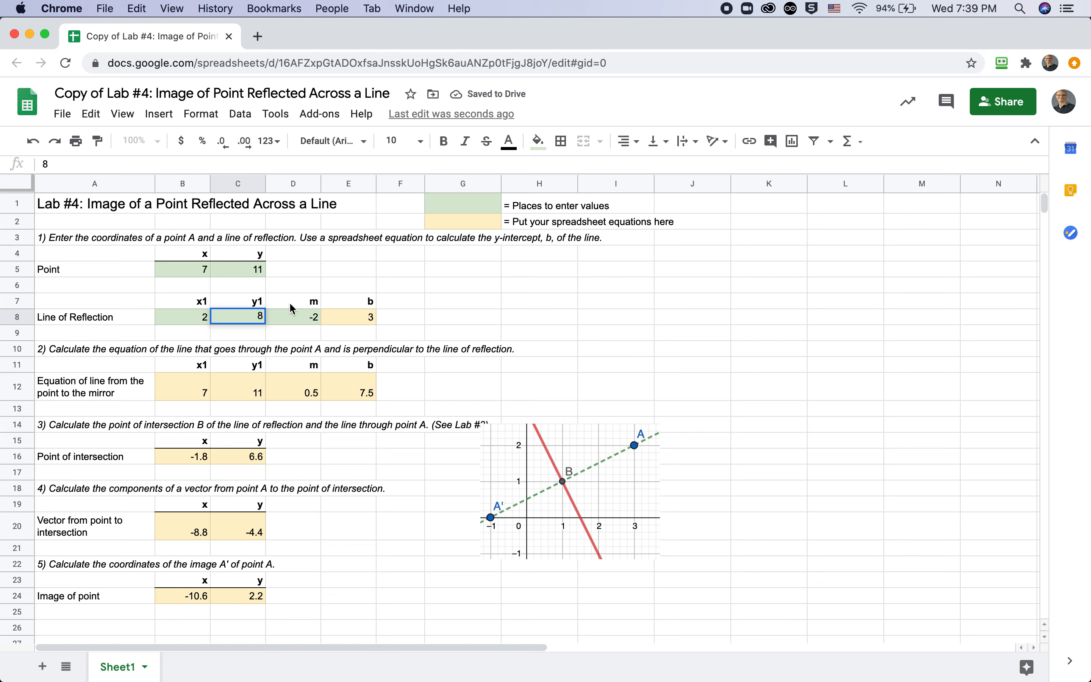
key("Return")
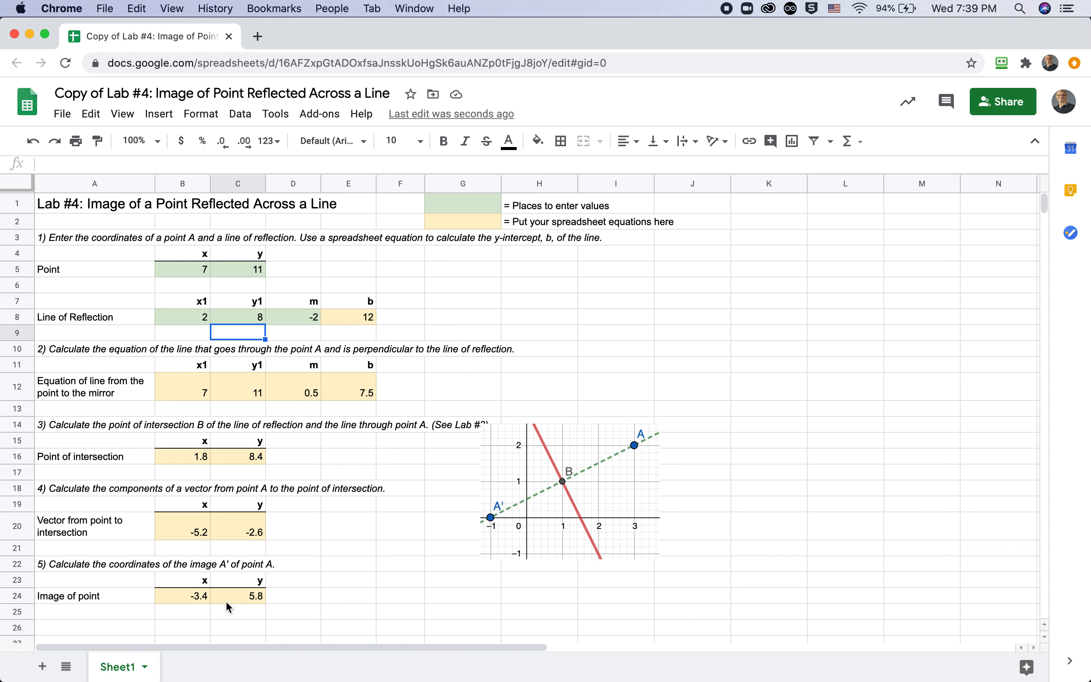
left_click_drag(204, 594, 243, 595)
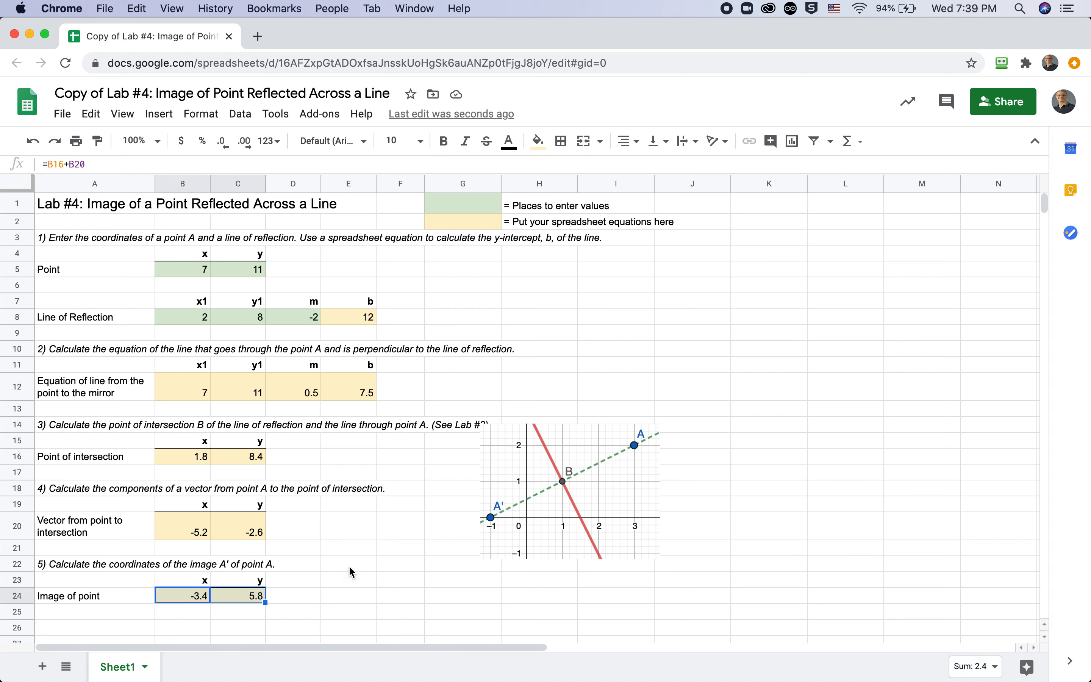